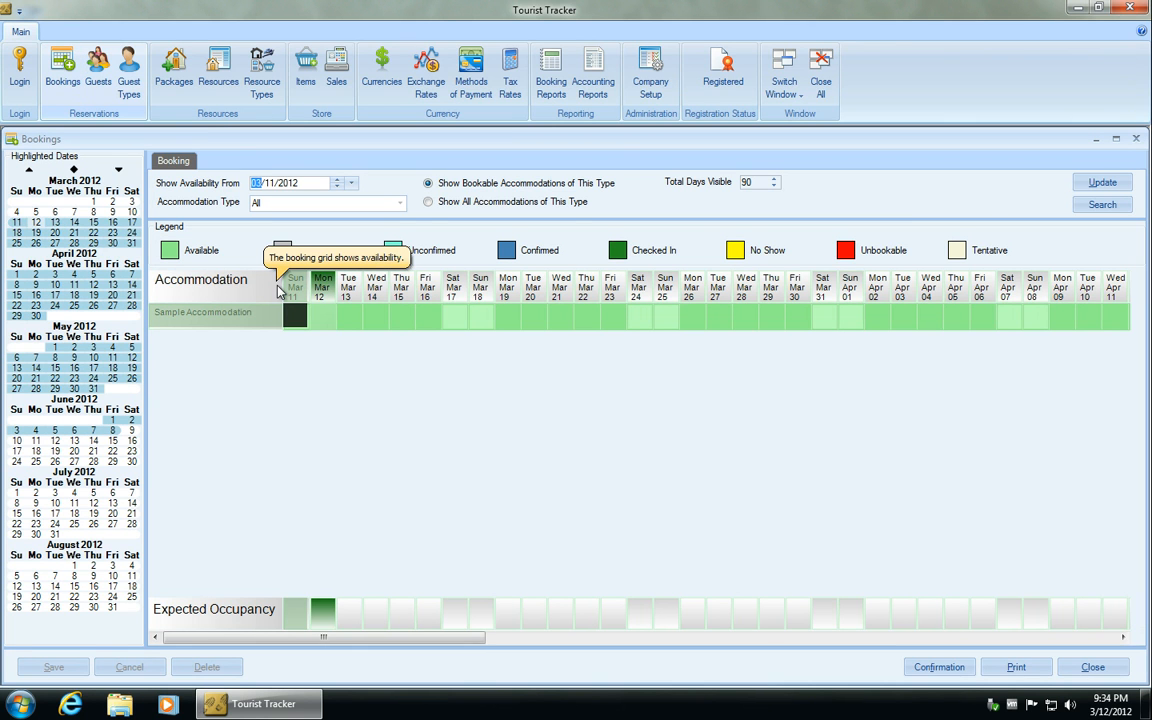
click(358, 322)
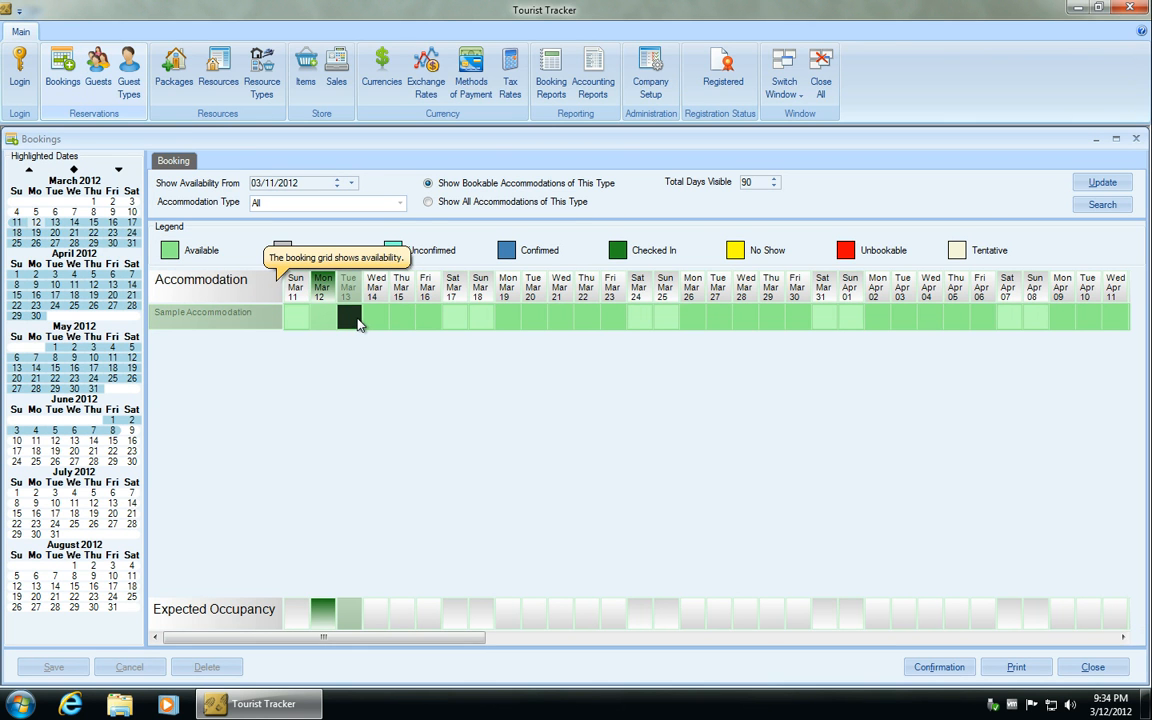
drag(358, 322, 432, 319)
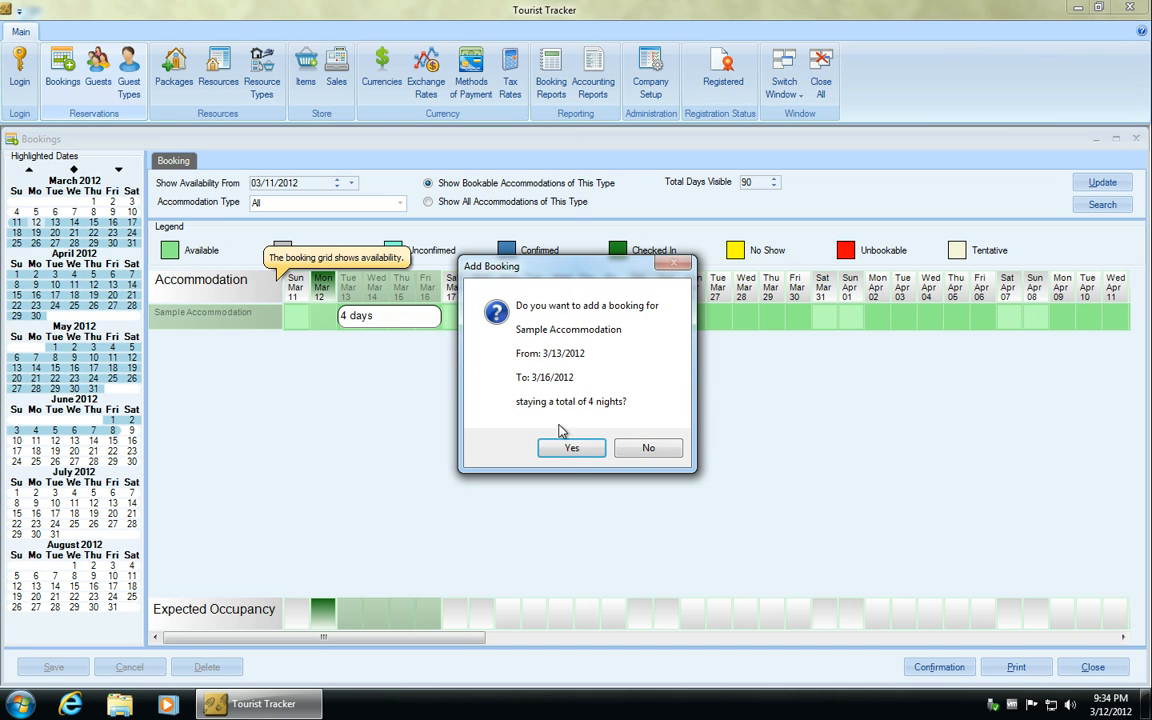
click(574, 449)
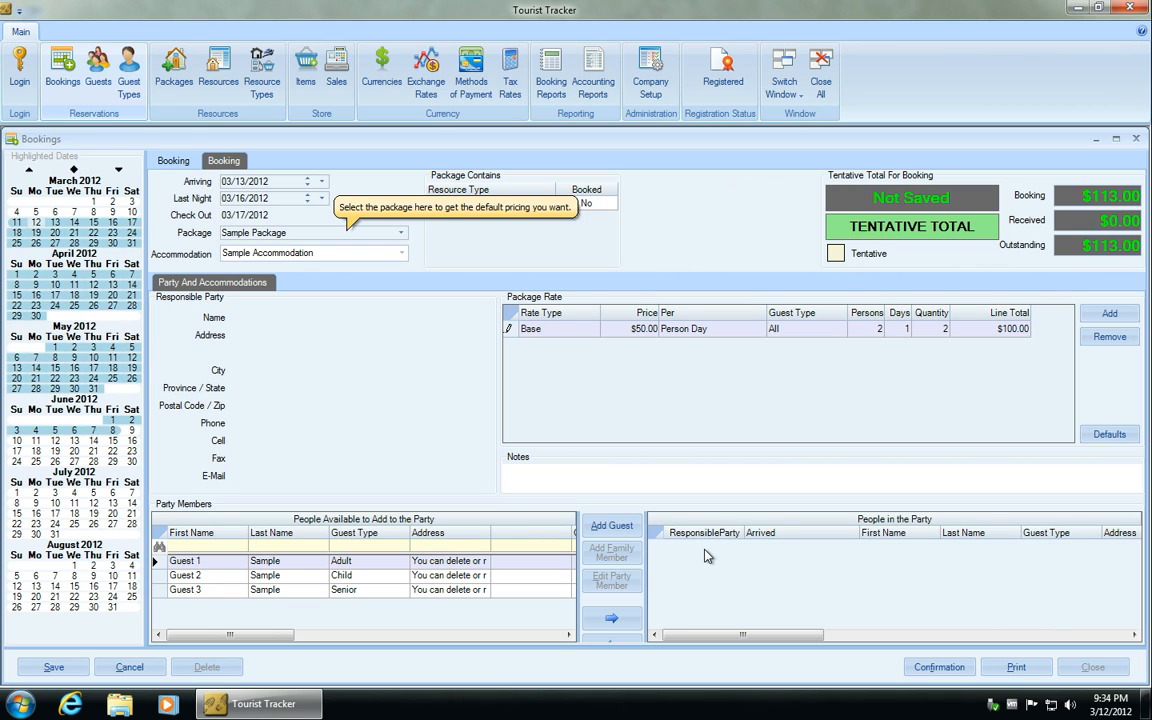
click(128, 668)
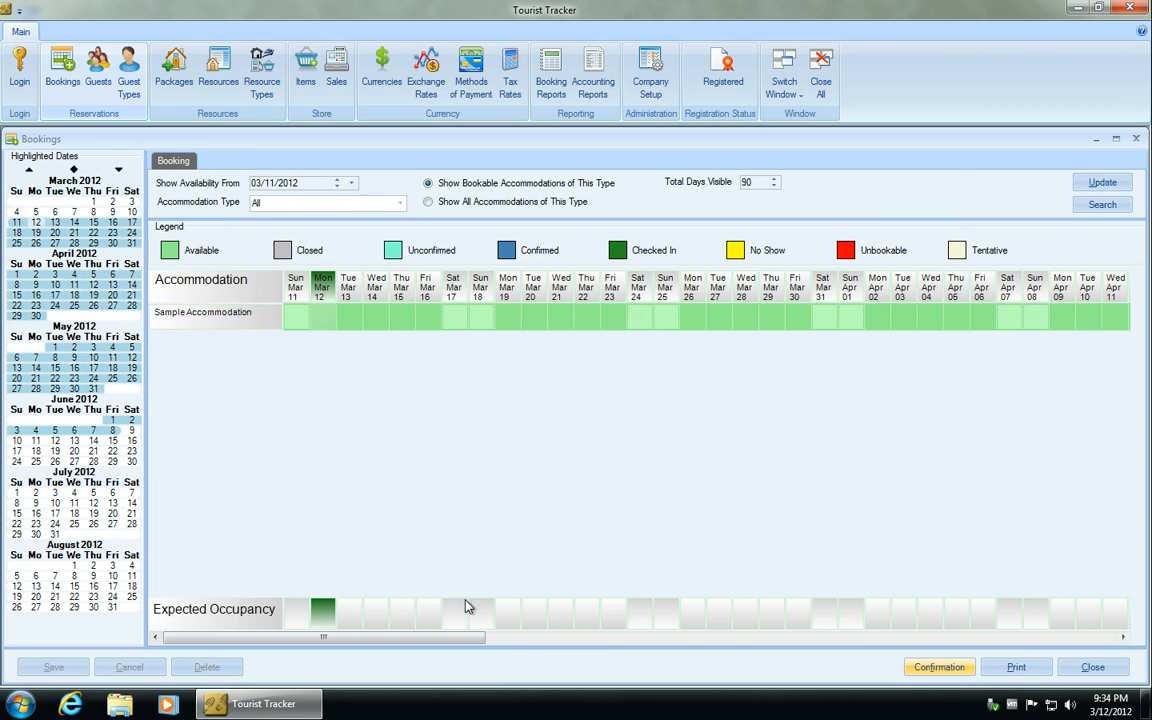
click(1134, 141)
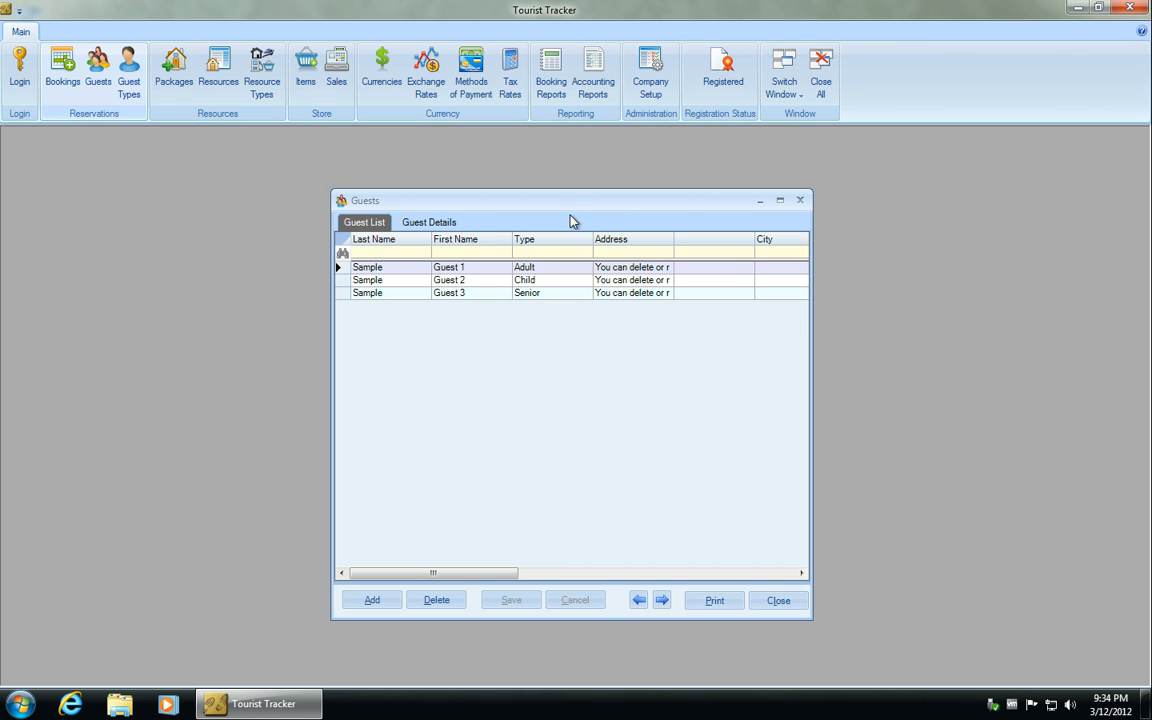
- Review the first sample guest's details, return to the guest list, and close and reopen the guest records
drag(573, 210, 545, 188)
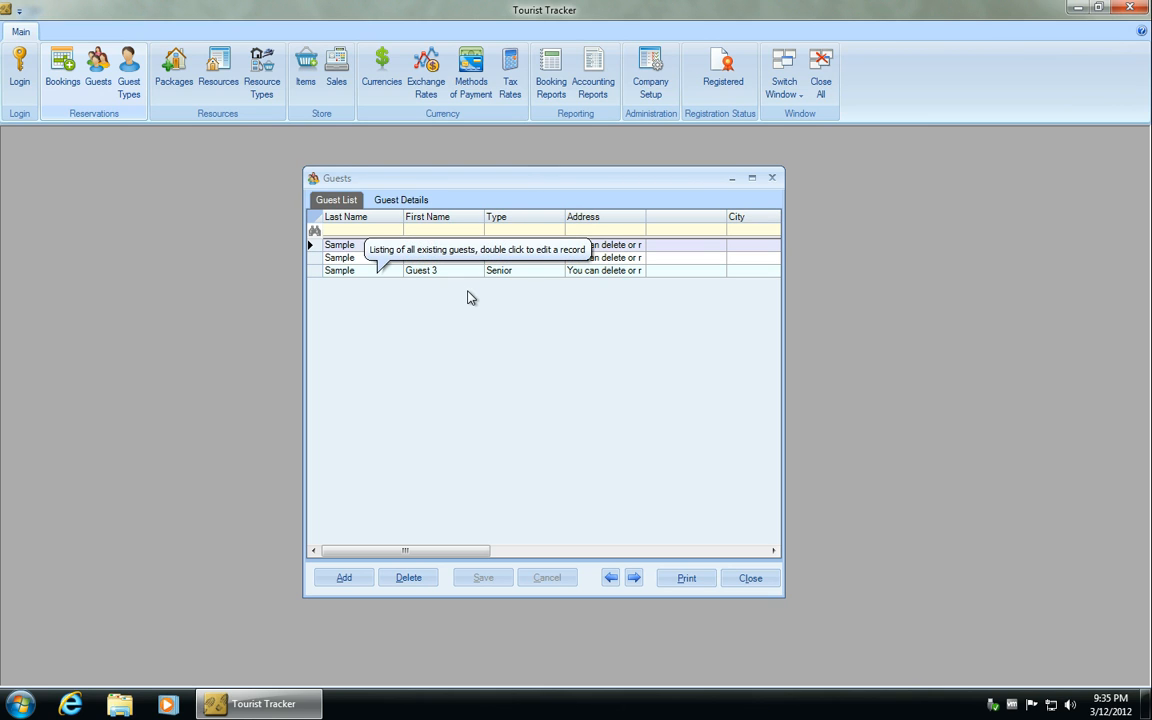
click(397, 202)
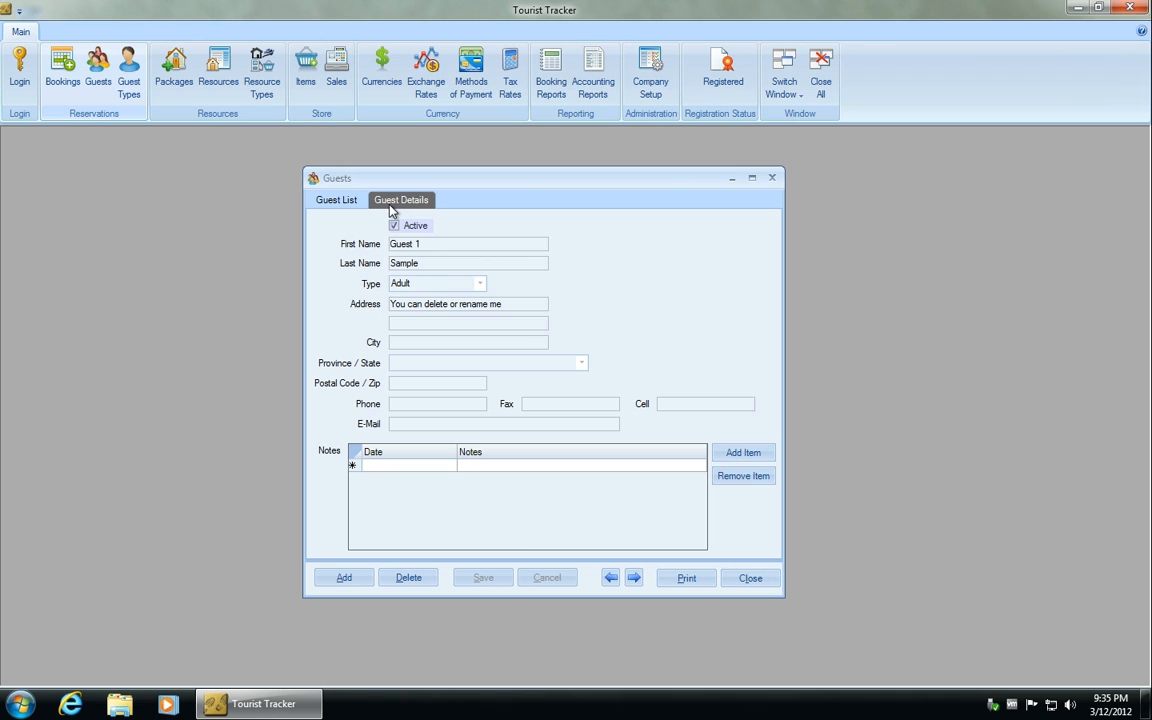
click(345, 199)
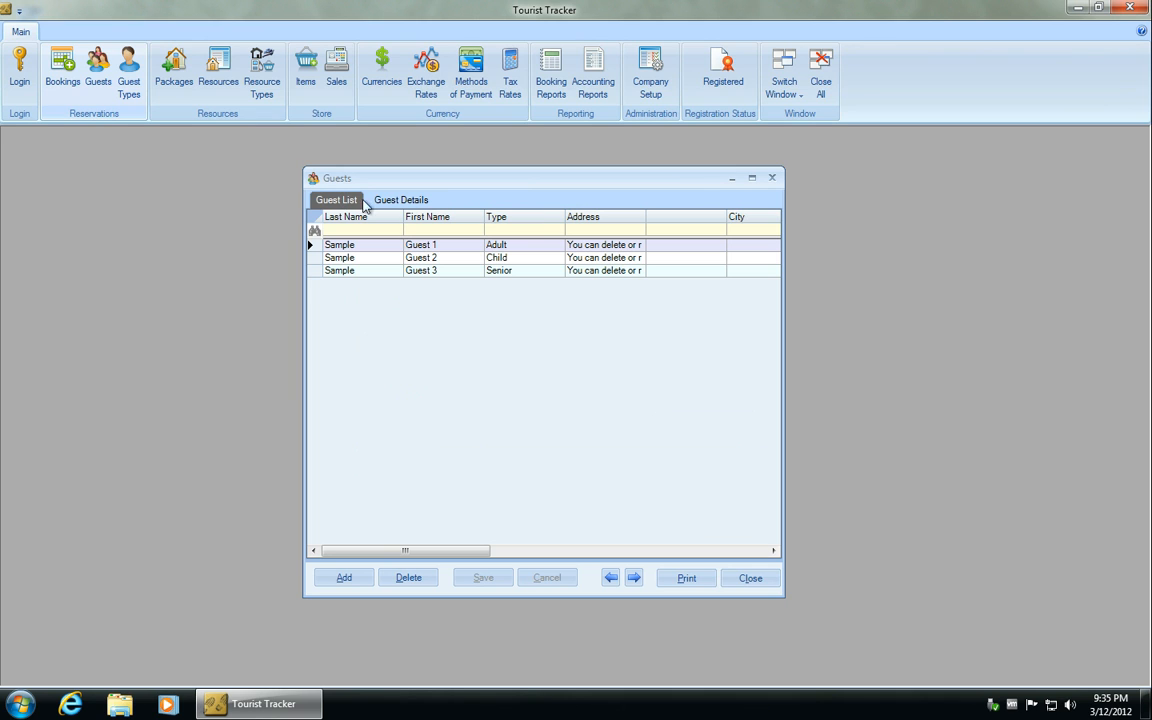
click(772, 177)
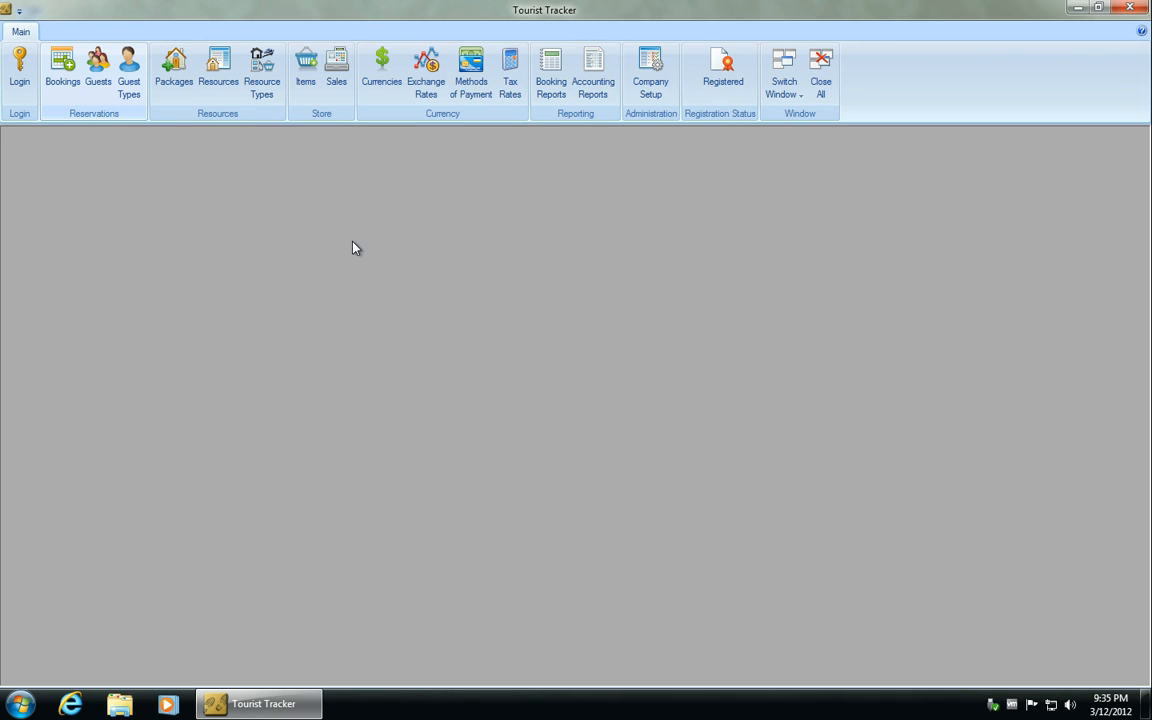
click(100, 78)
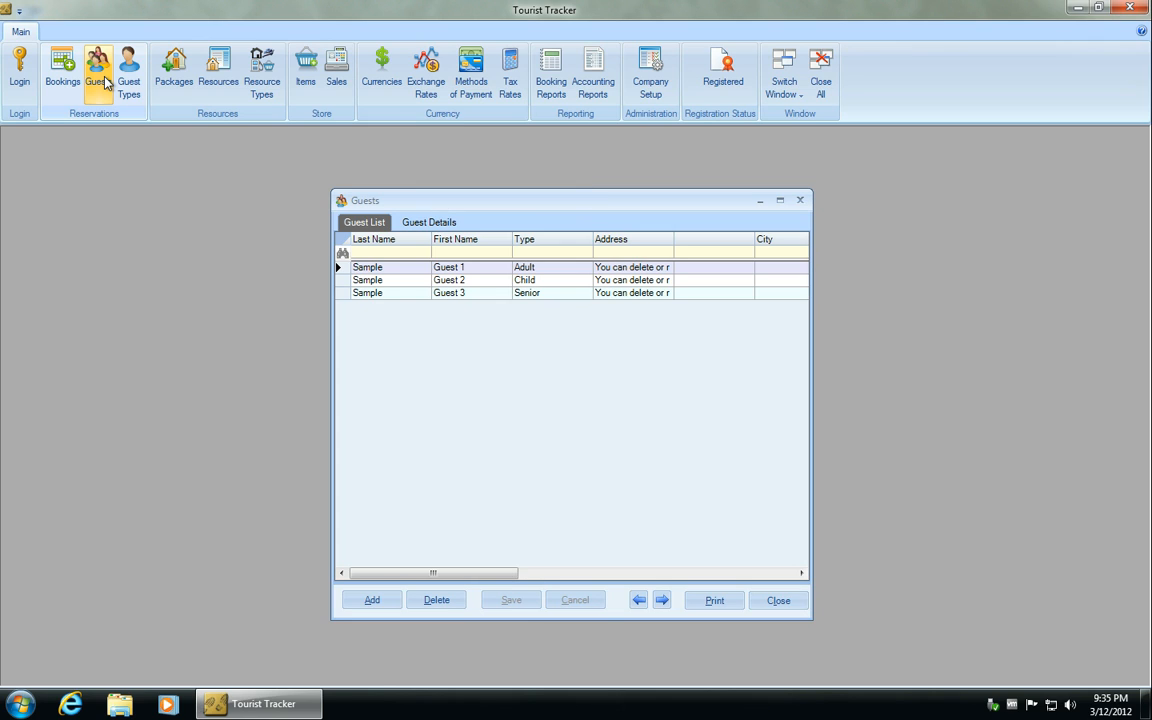
click(372, 600)
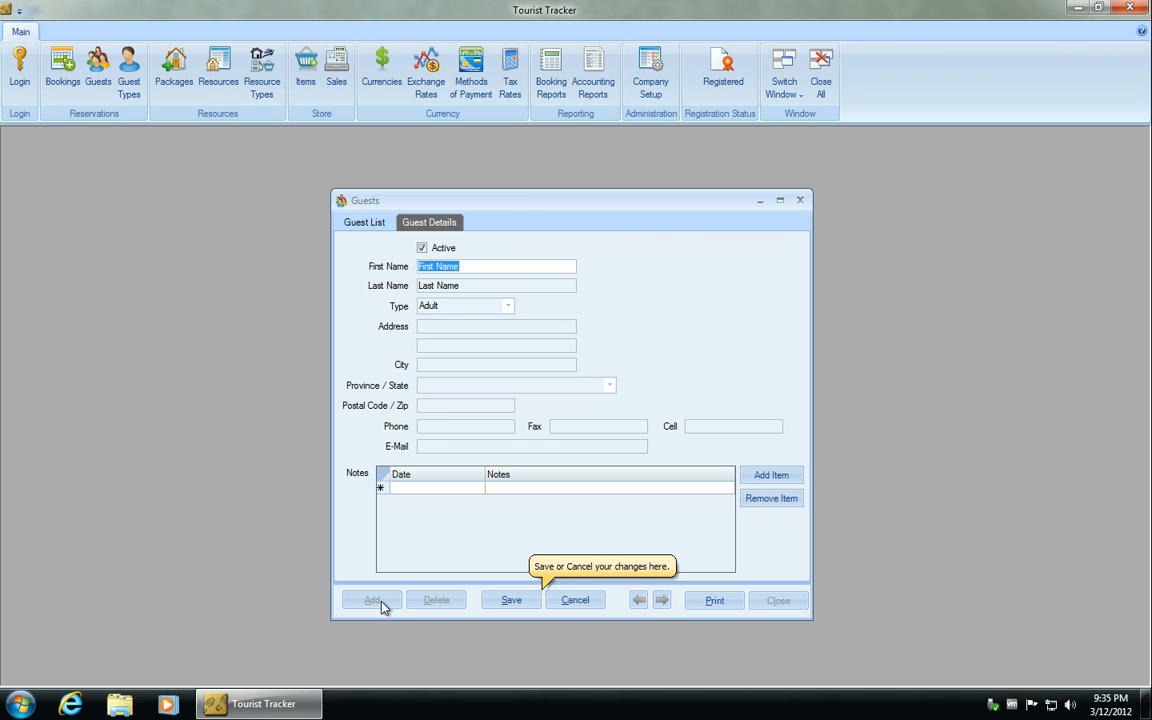
click(648, 88)
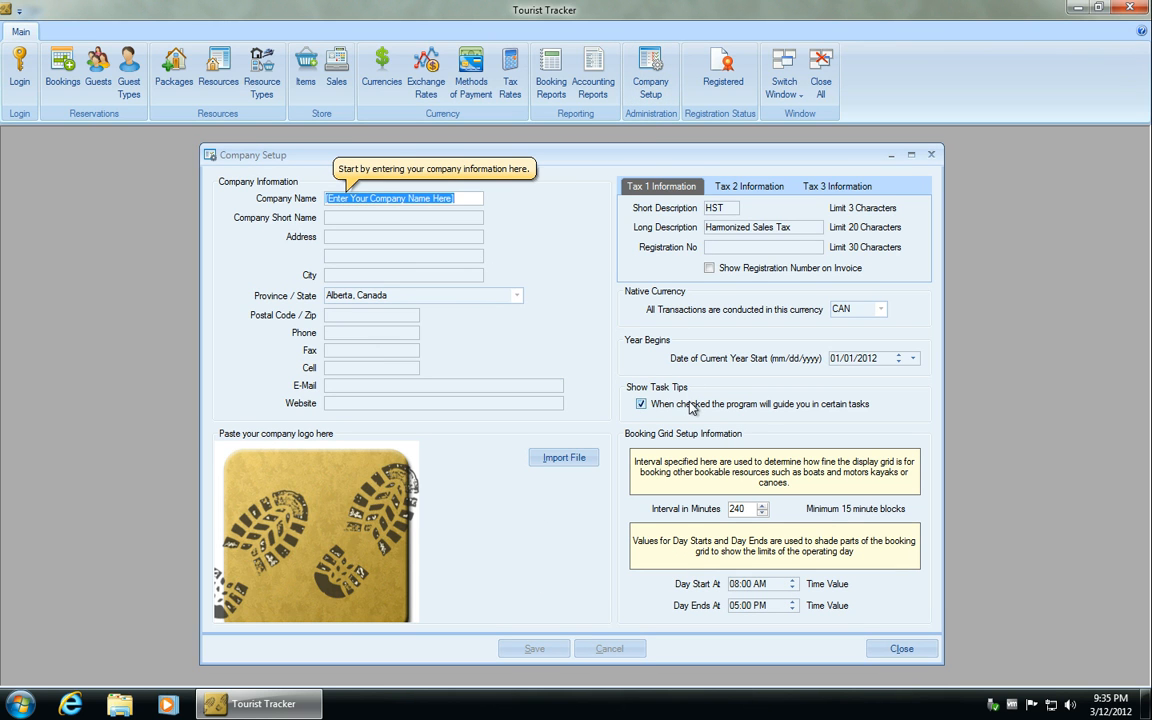
click(900, 649)
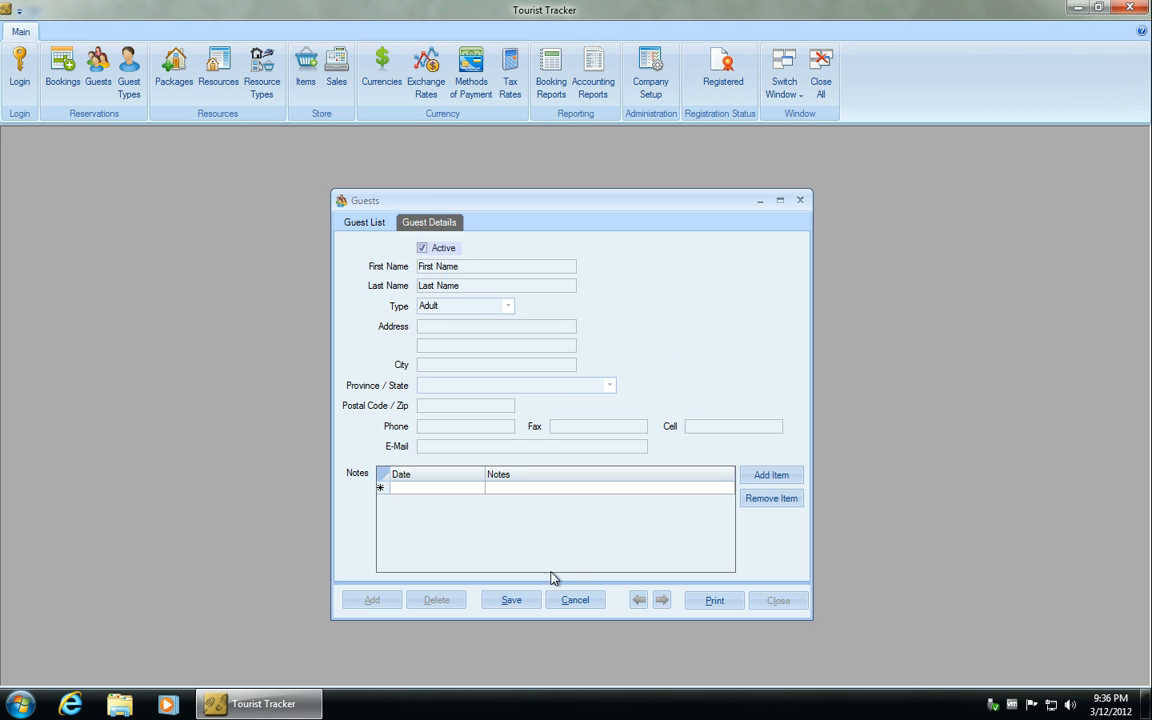
click(575, 600)
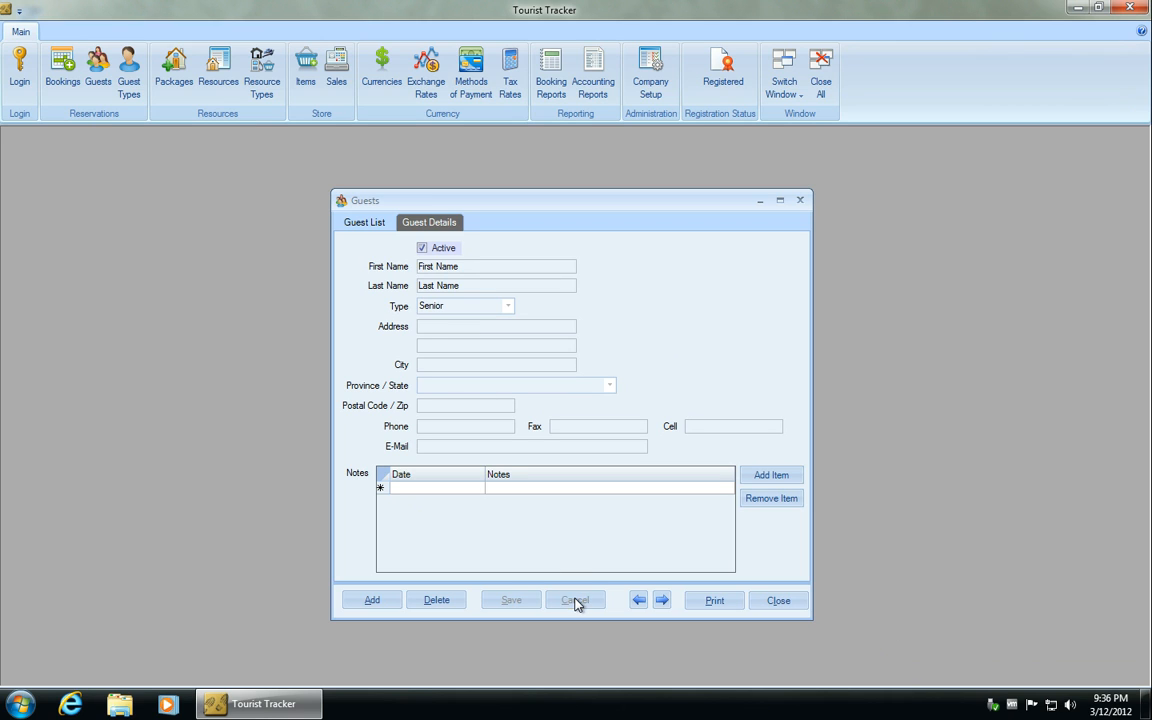
click(362, 222)
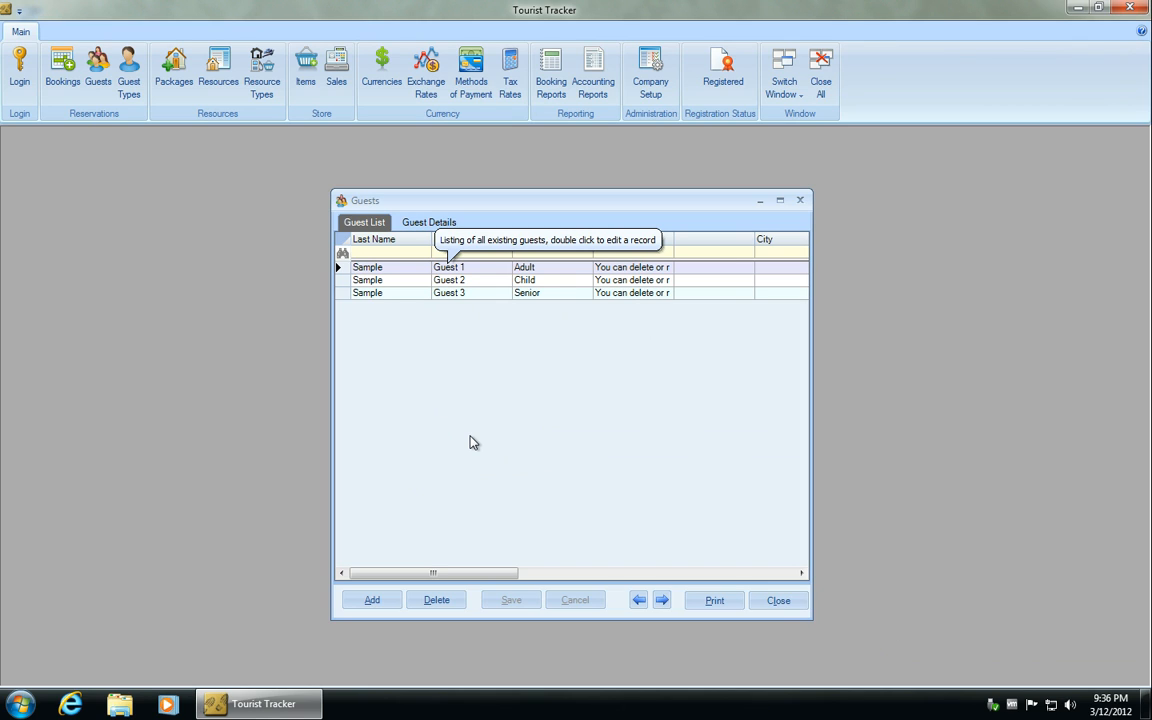
- Review the detail records of sample guests Guest 3 and Guest 2, returning to the guest list
click(466, 295)
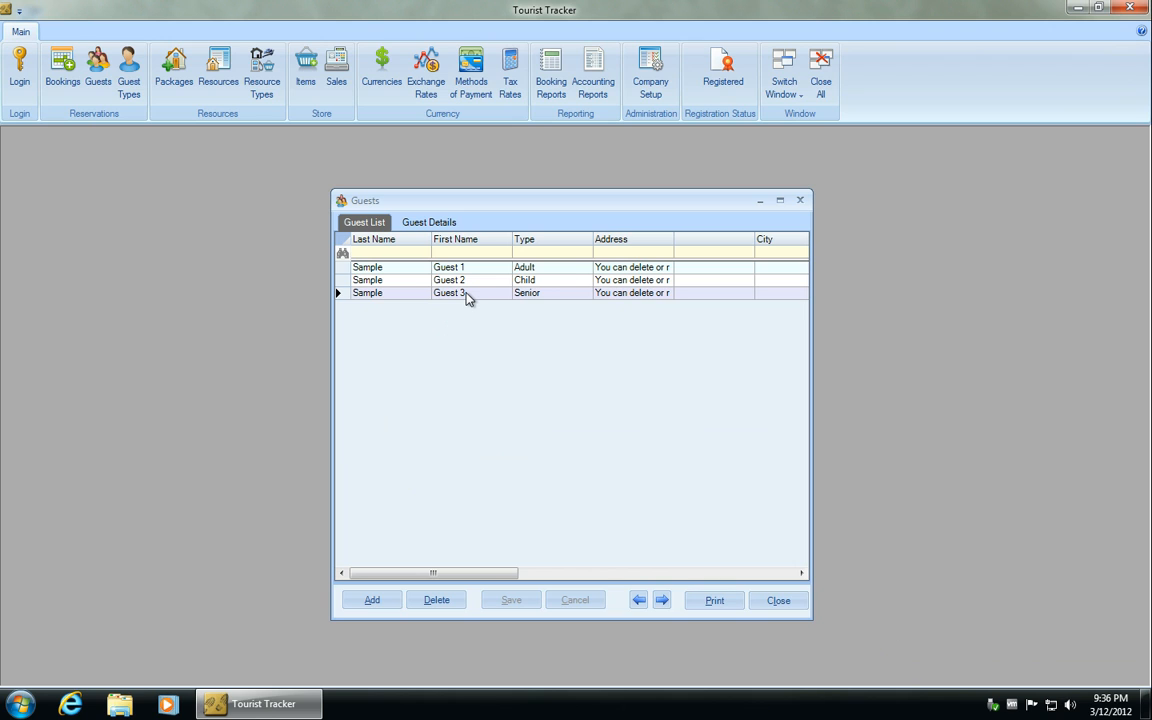
click(445, 223)
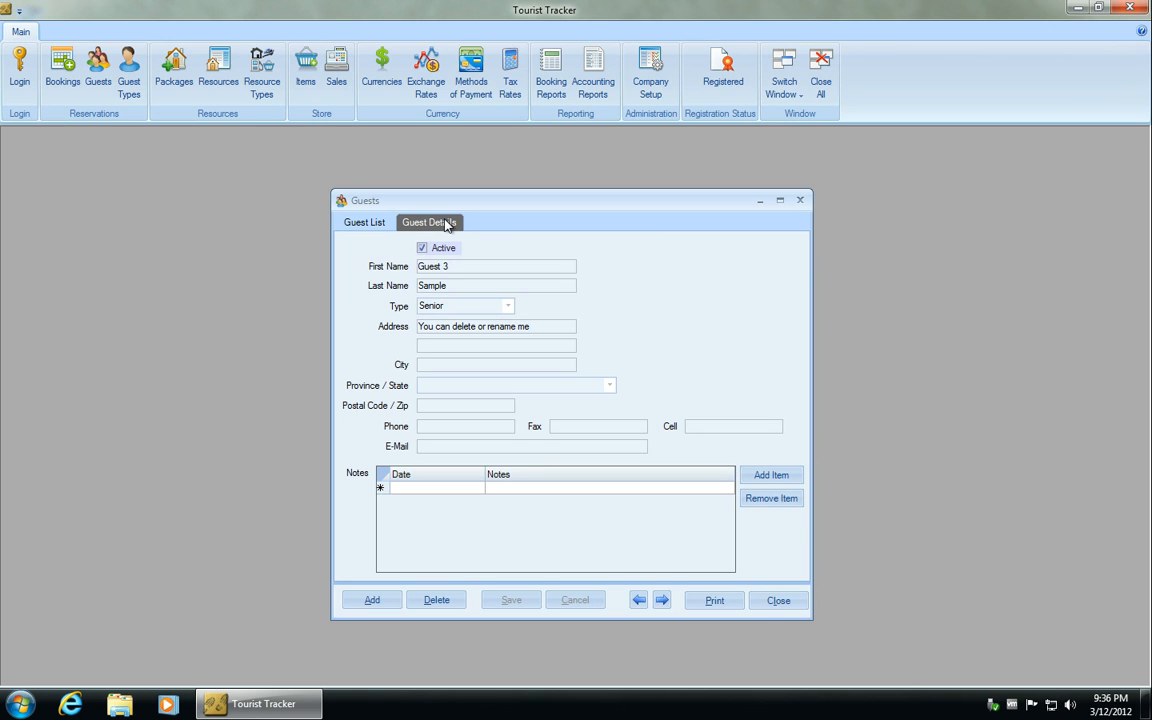
click(350, 224)
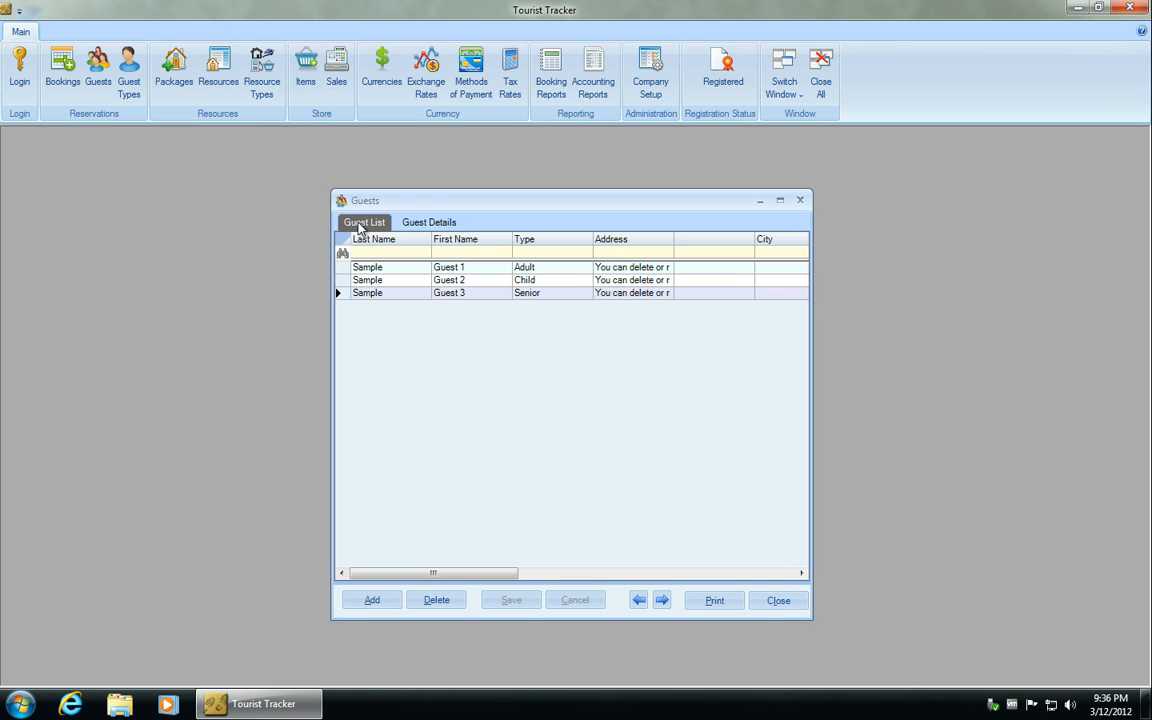
double_click(378, 281)
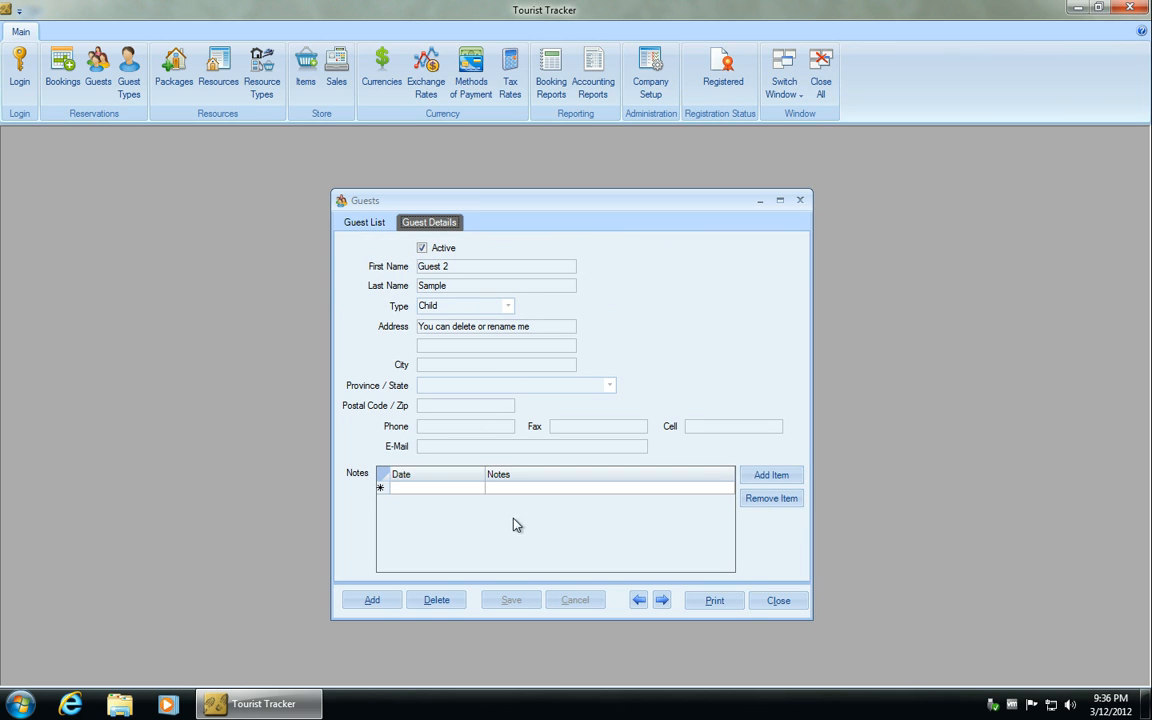
click(364, 226)
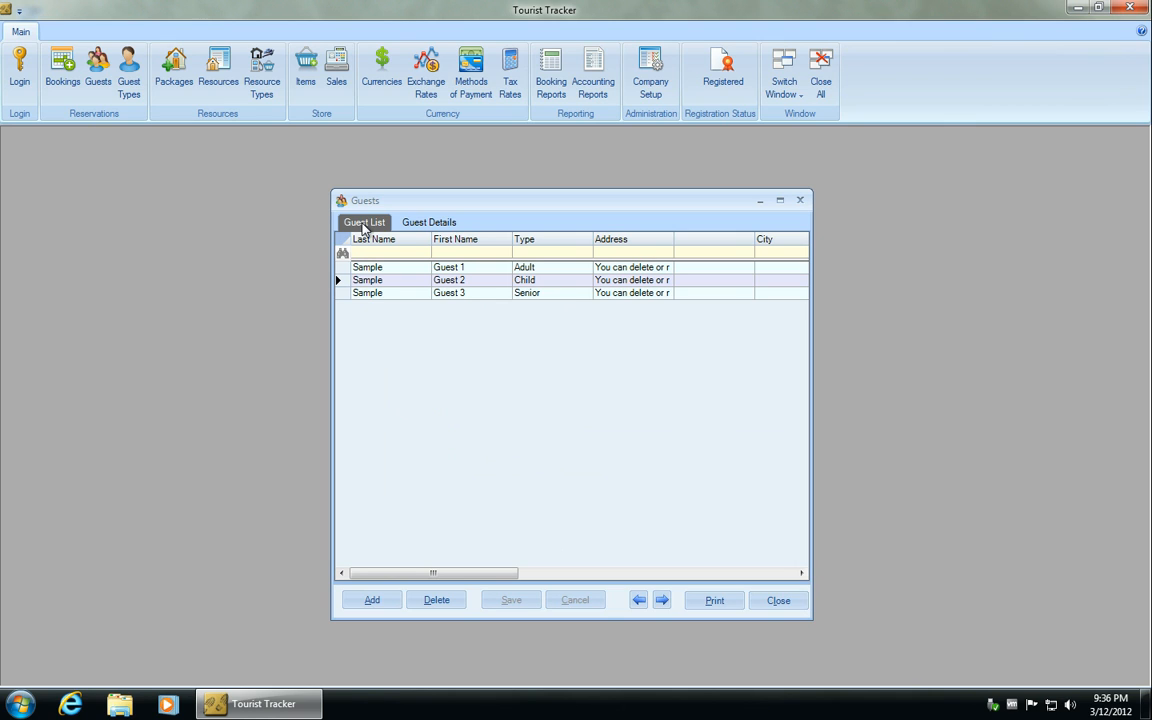
- Sort the guest list by last name in ascending order
click(376, 254)
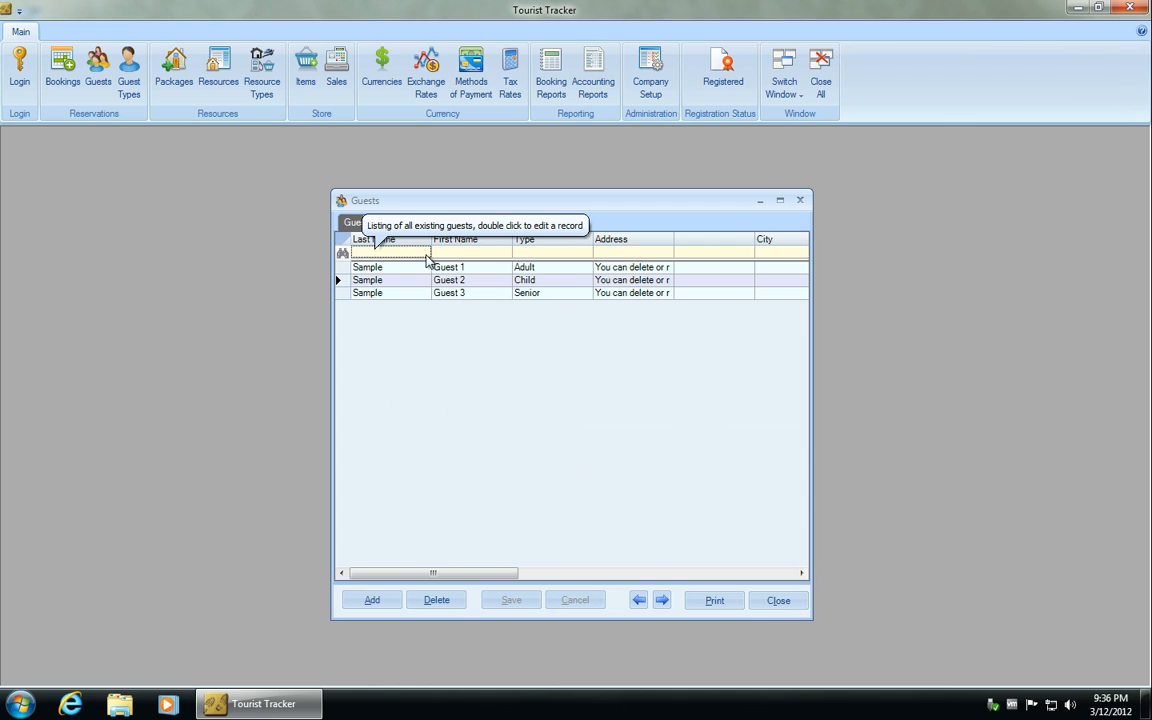
click(469, 254)
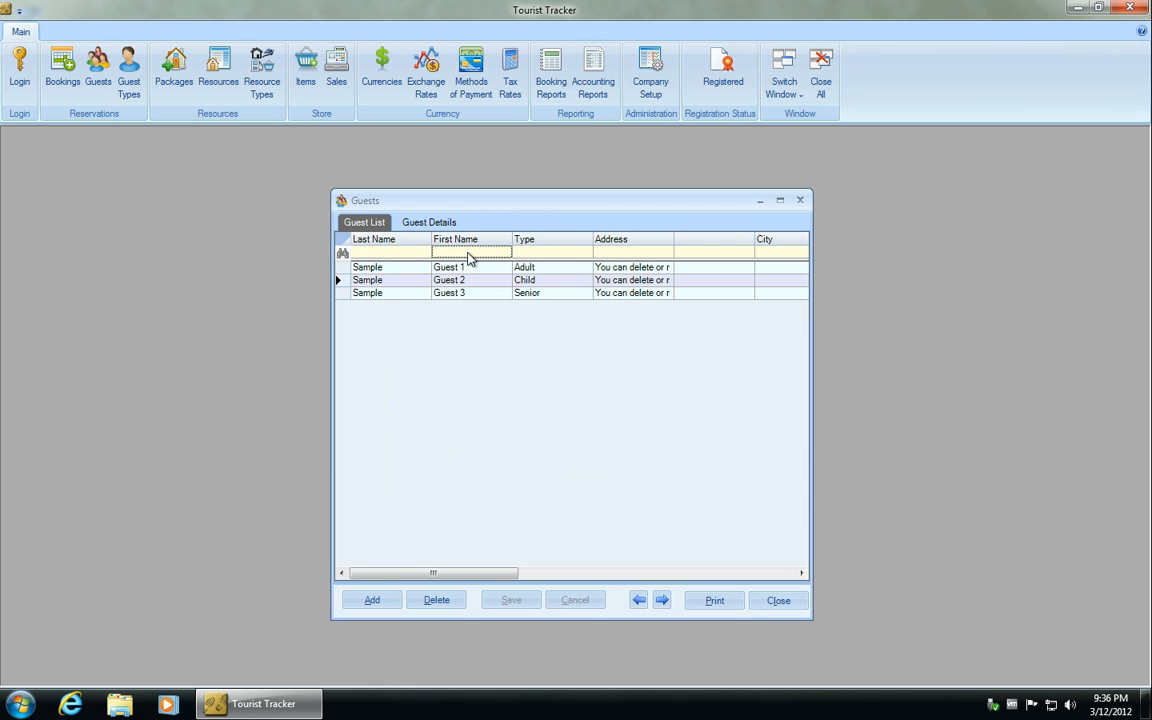
click(535, 256)
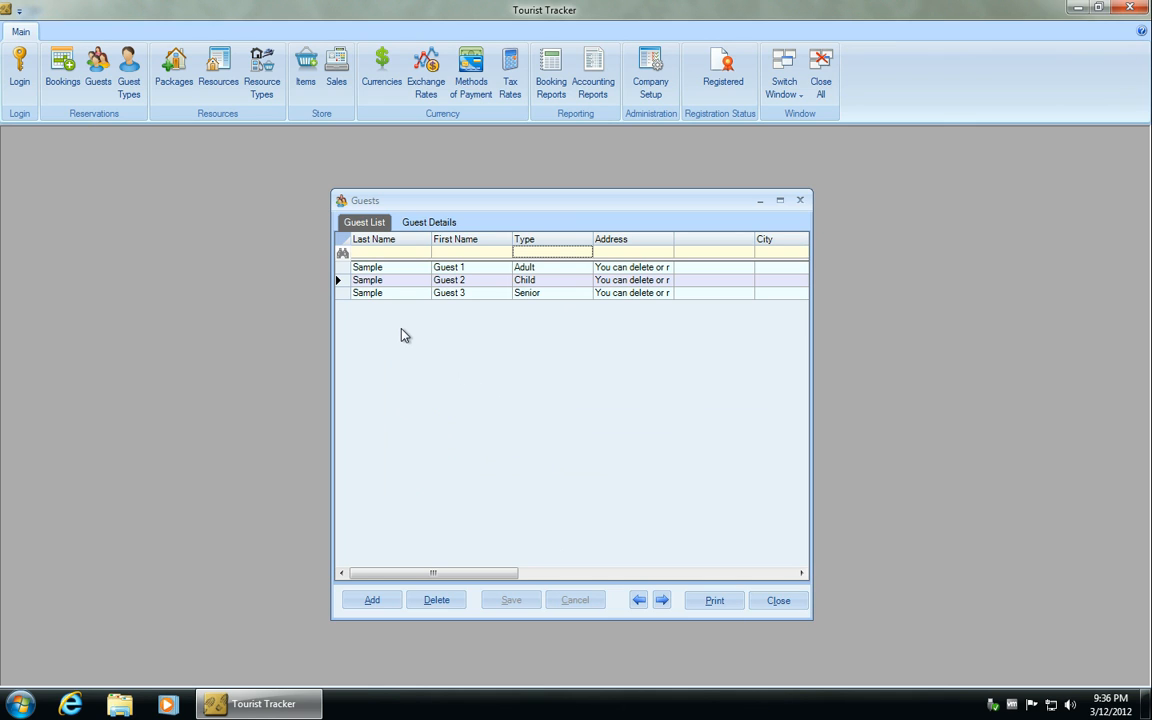
click(389, 246)
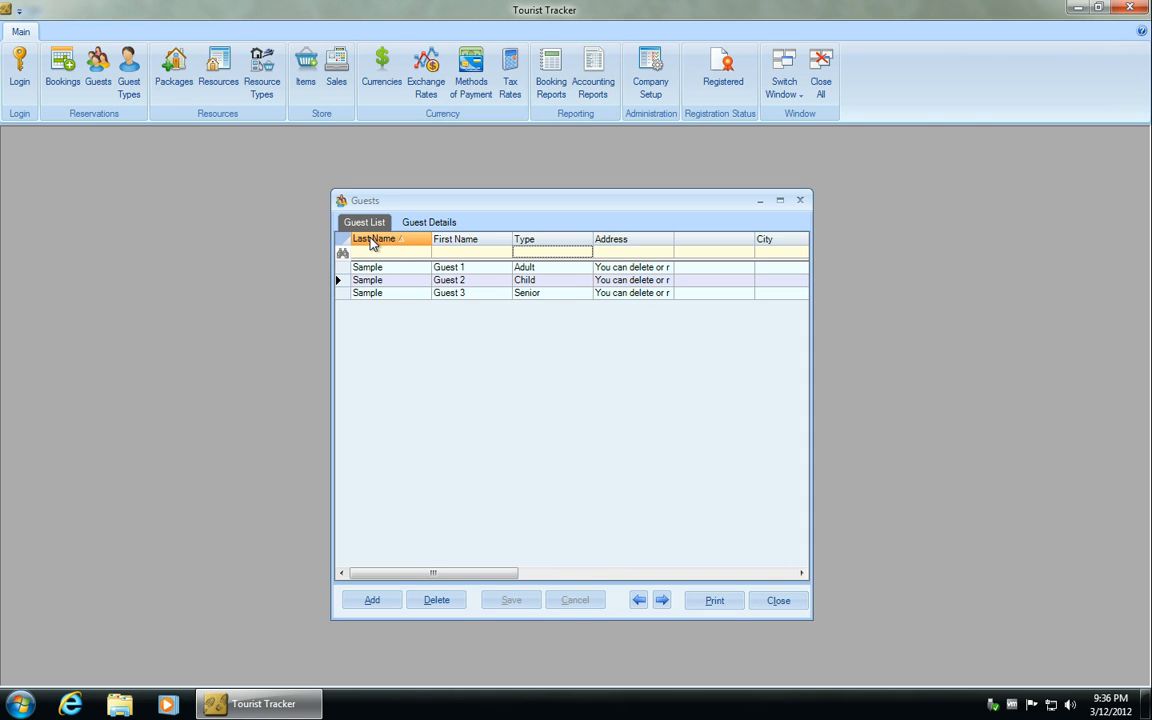
click(372, 244)
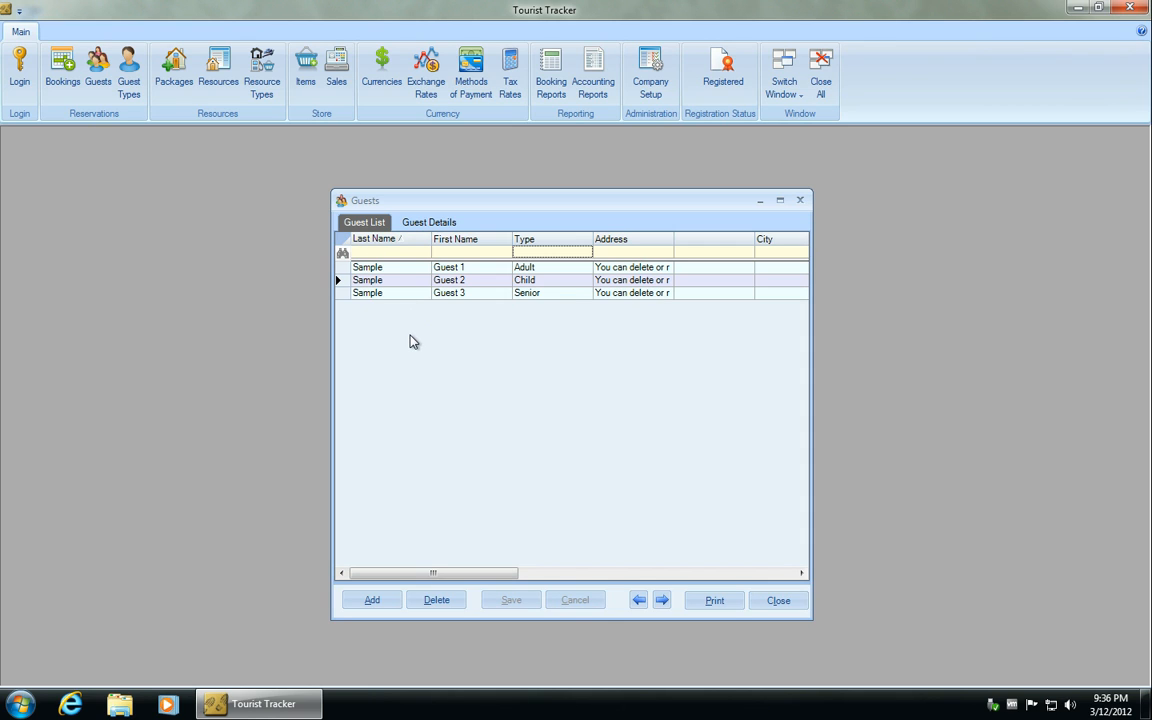
- Add a new guest record and enter the guest's first and last name
click(384, 603)
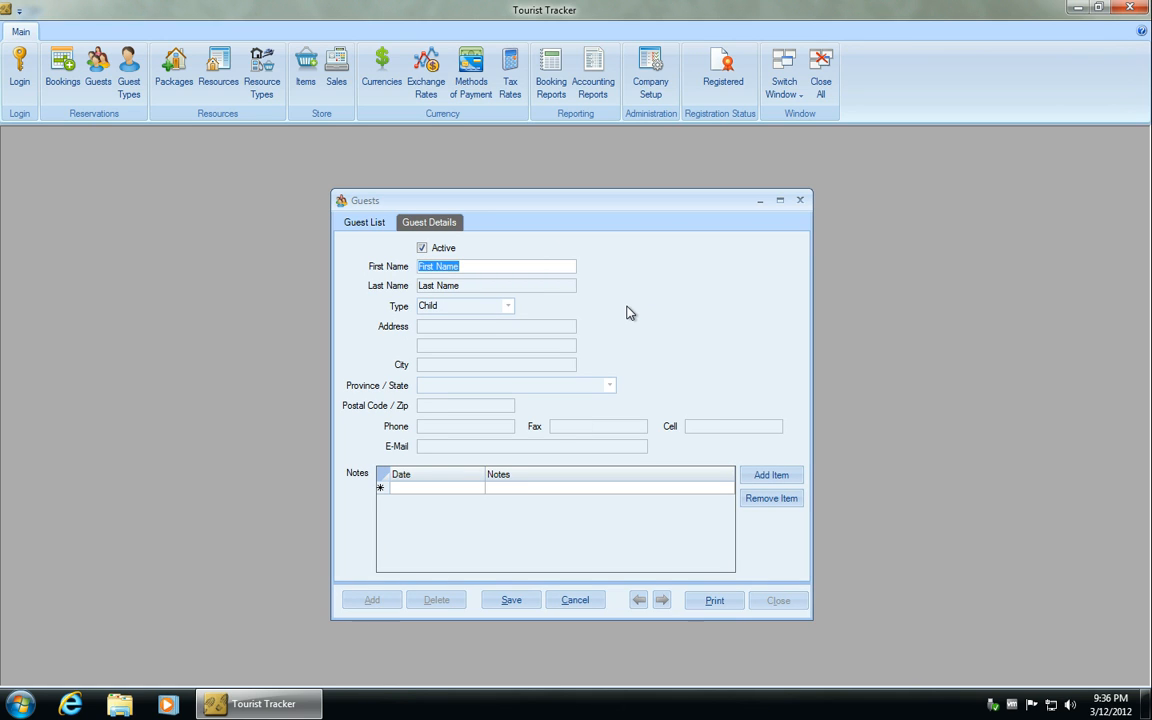
text(John)
key(Tab)
text(S)
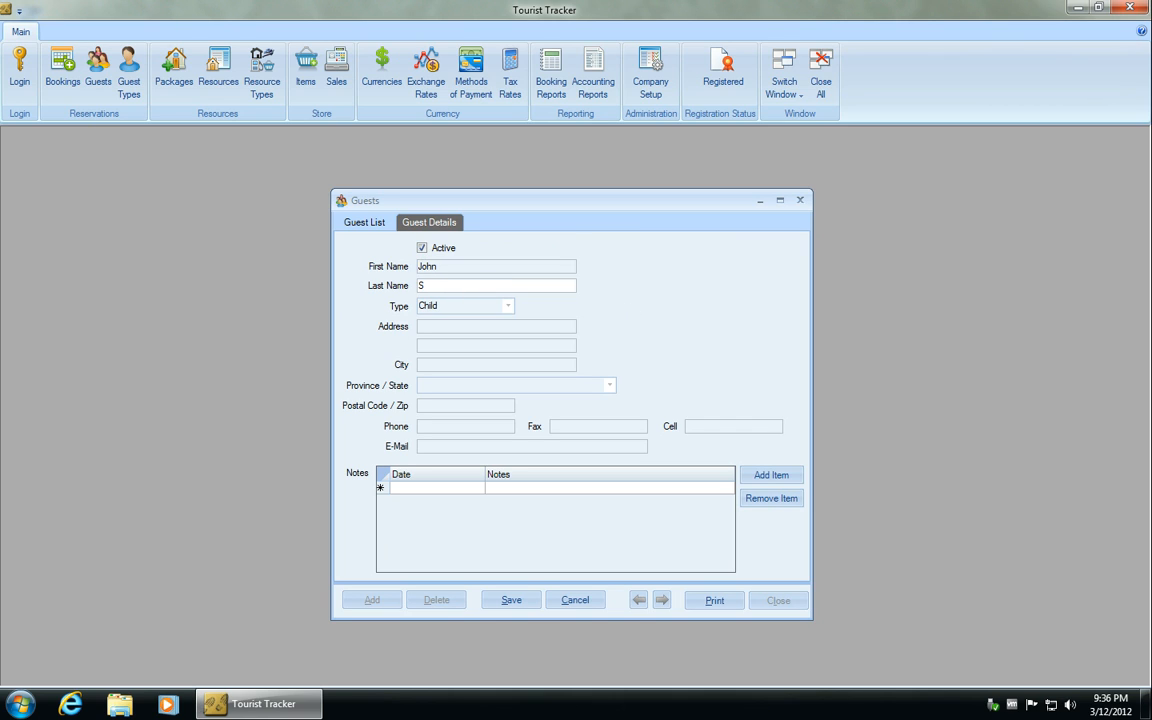
text(mith)
key(Tab)
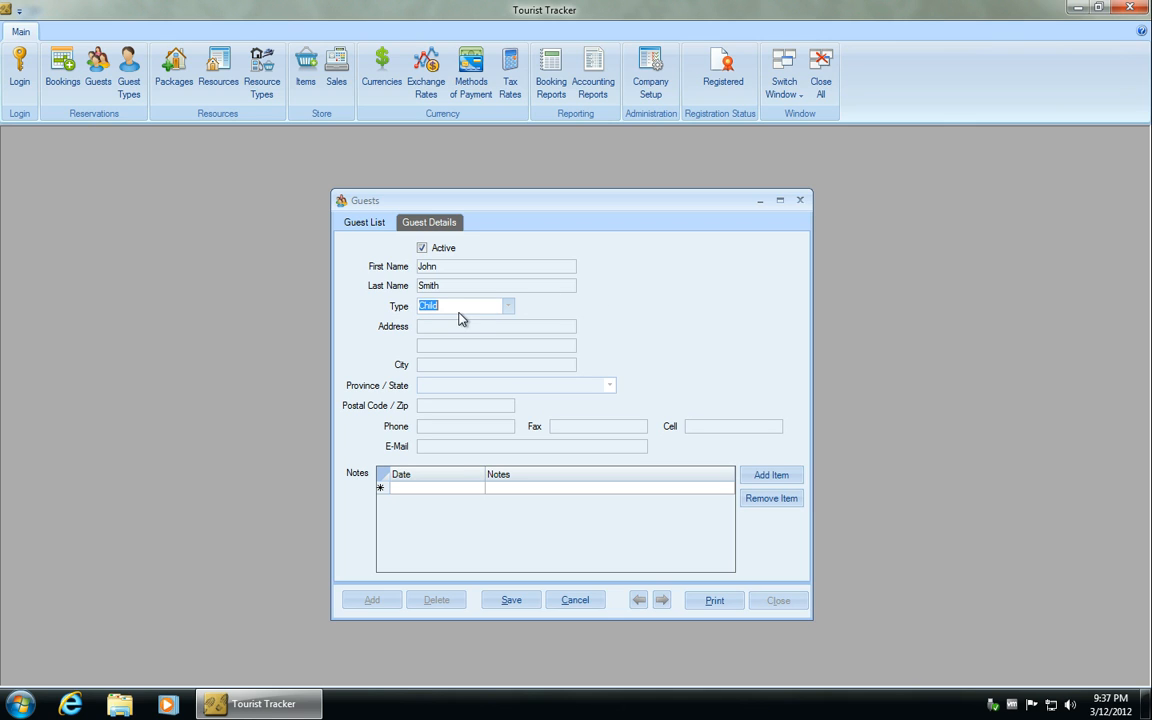
- Check the guest type choices and examine the list of defined guest types
click(509, 308)
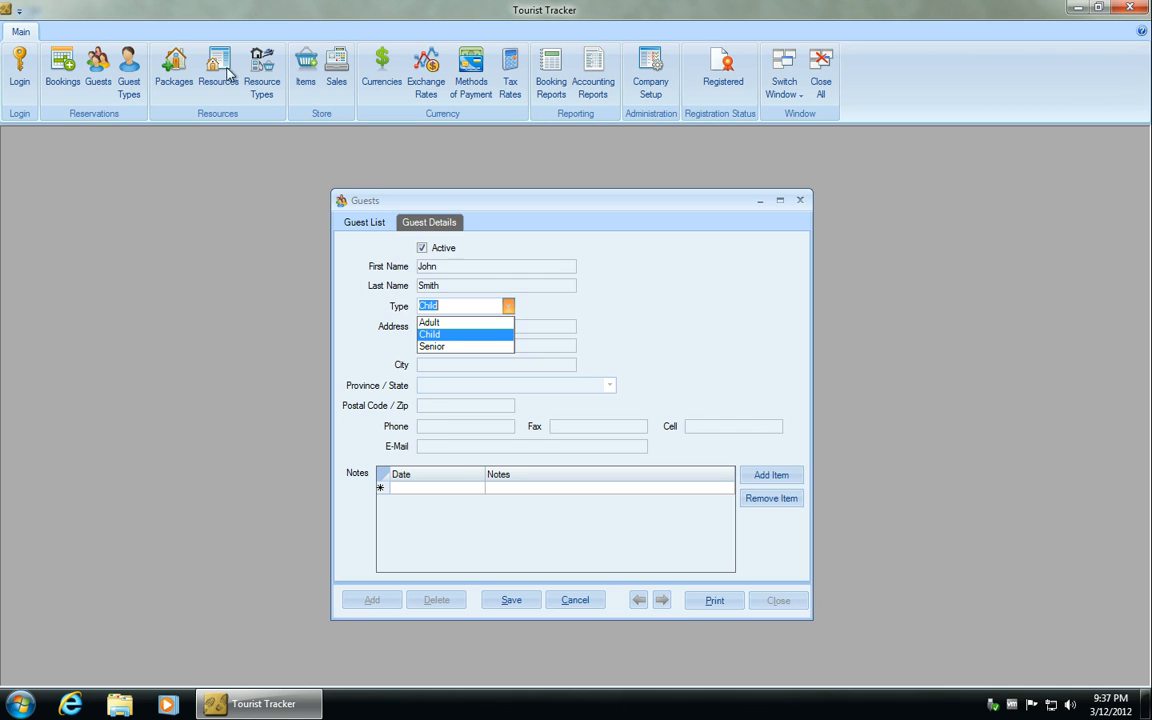
click(126, 80)
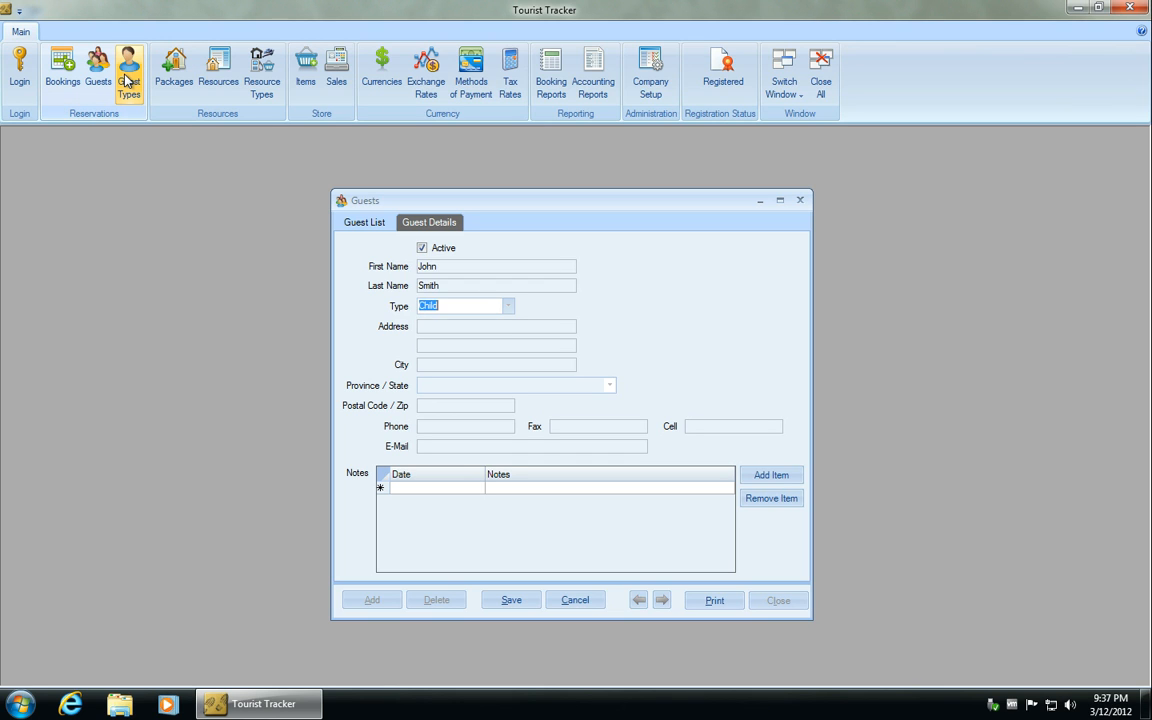
click(126, 80)
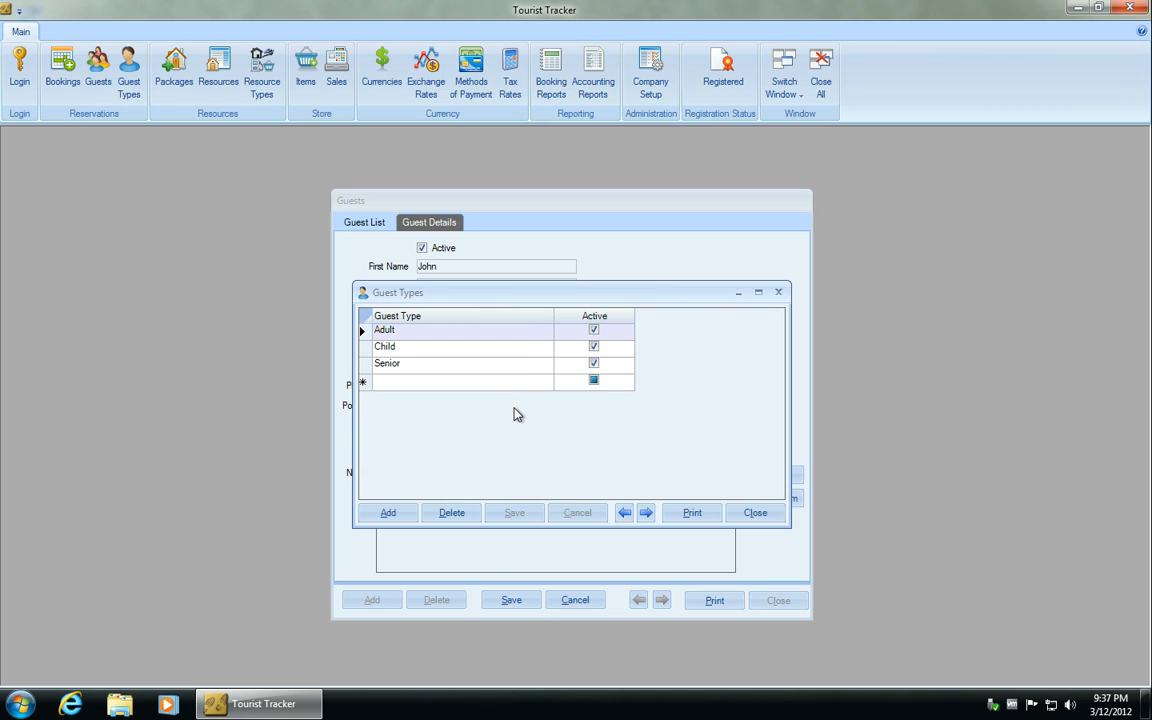
click(757, 513)
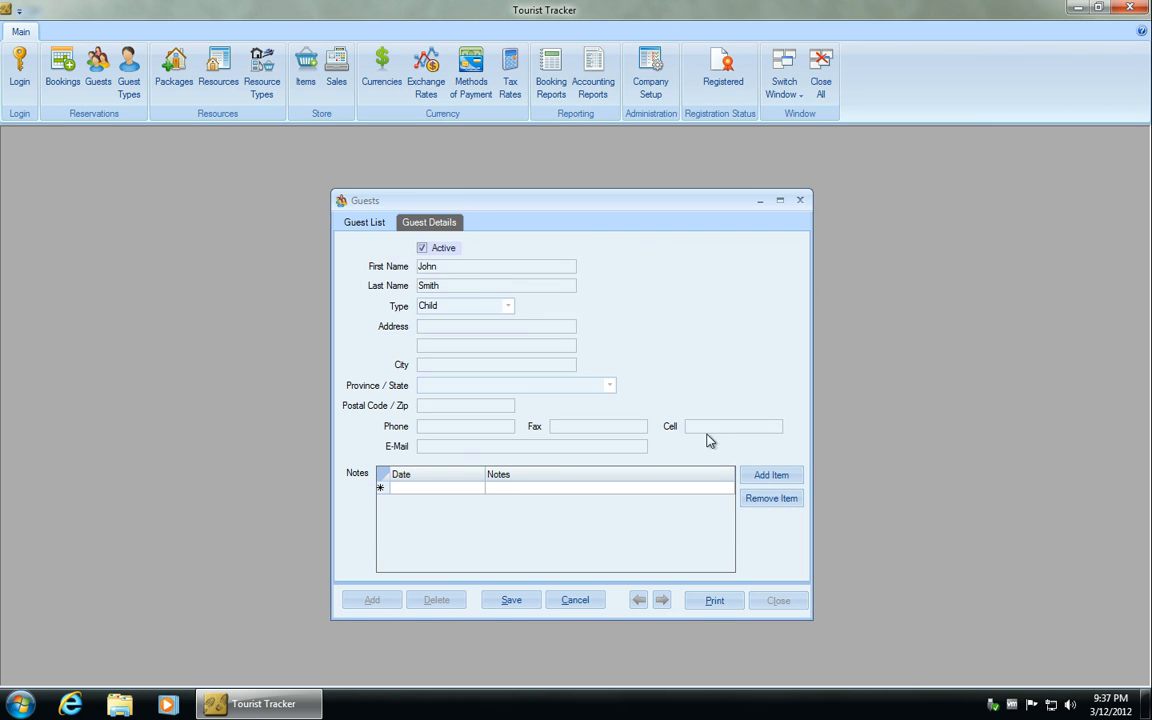
- Set the new guest's type to Adult and enter the street address in the first address line
click(508, 305)
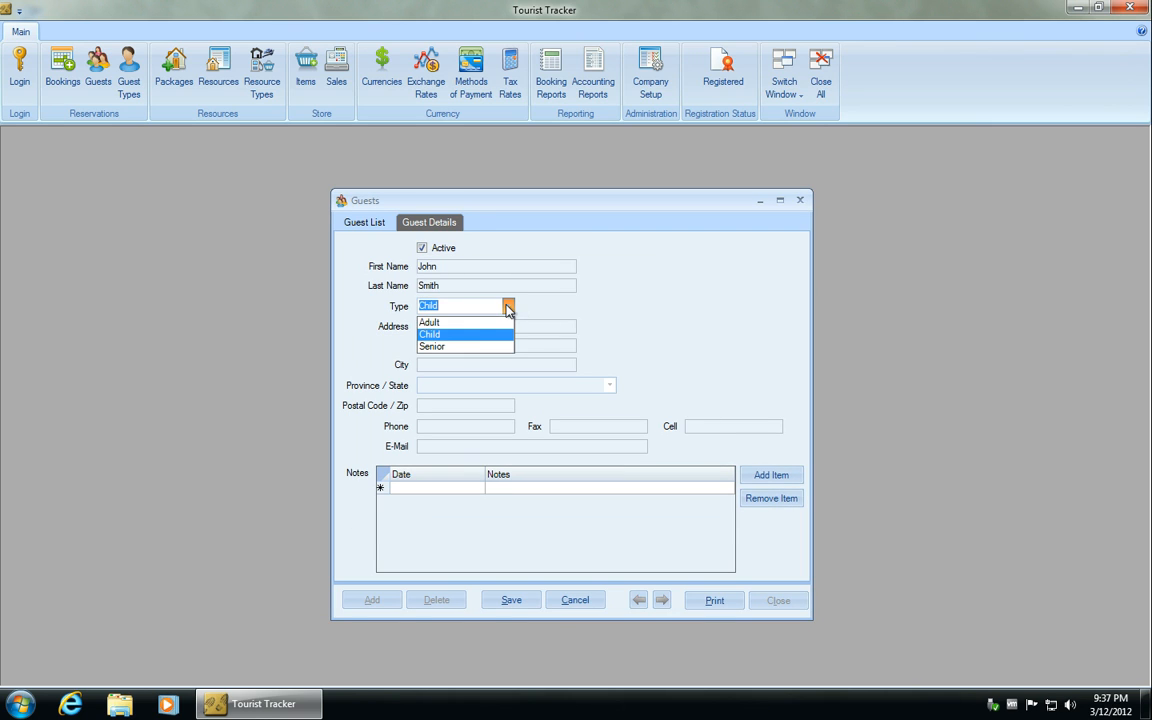
click(452, 324)
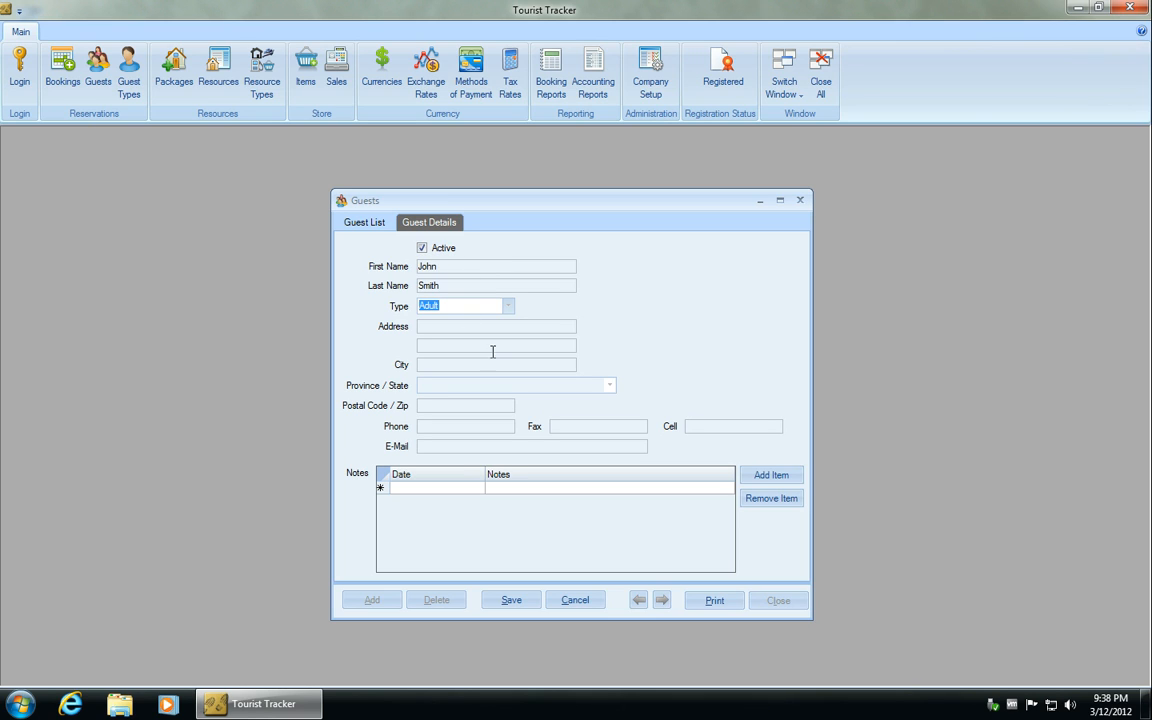
click(458, 326)
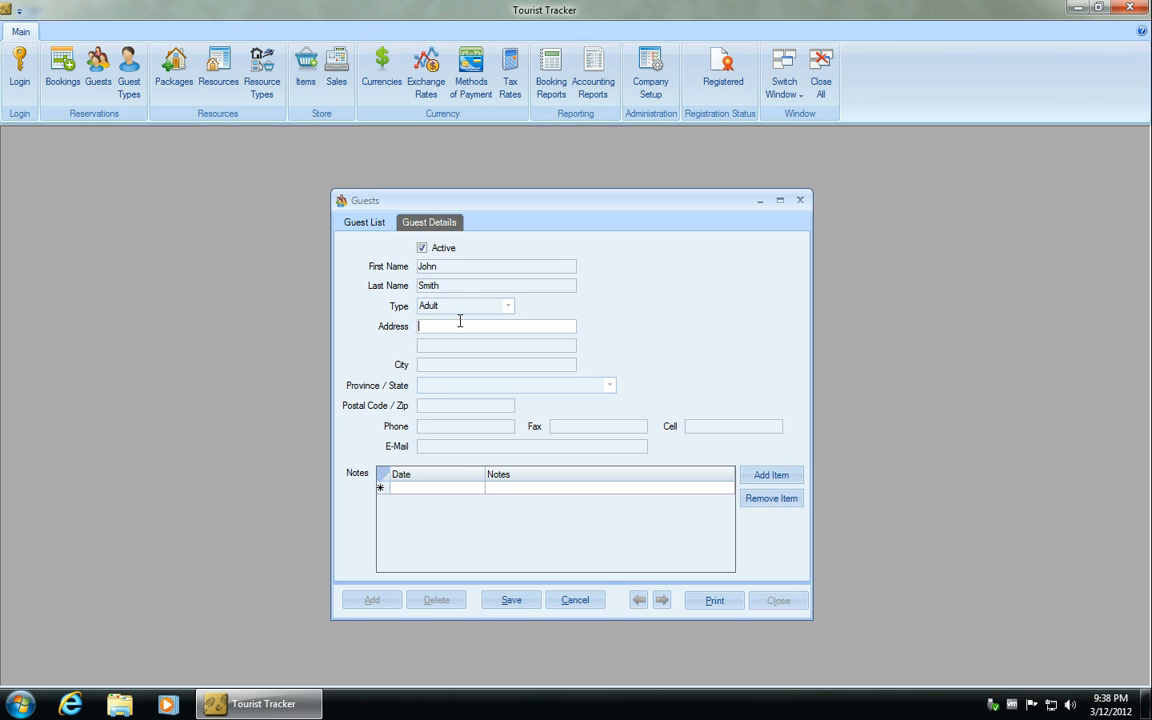
text(555 Any Street)
key(Tab)
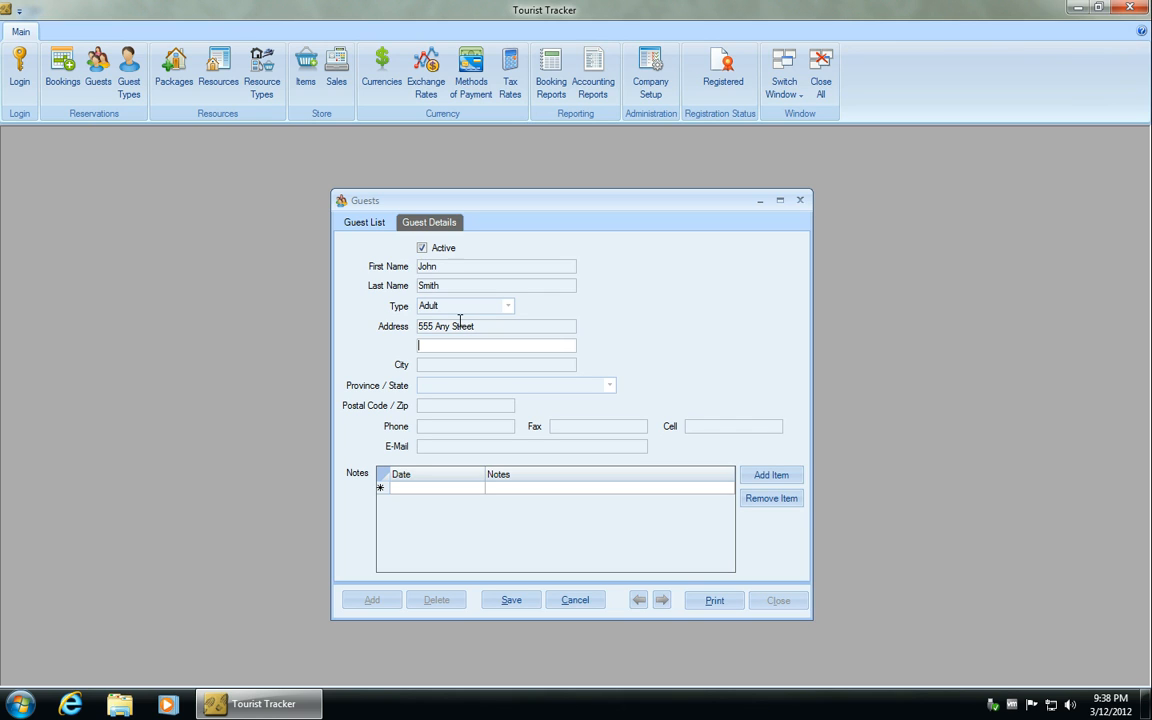
- Enter the new guest's city and set the province to Ontario, Canada
click(500, 365)
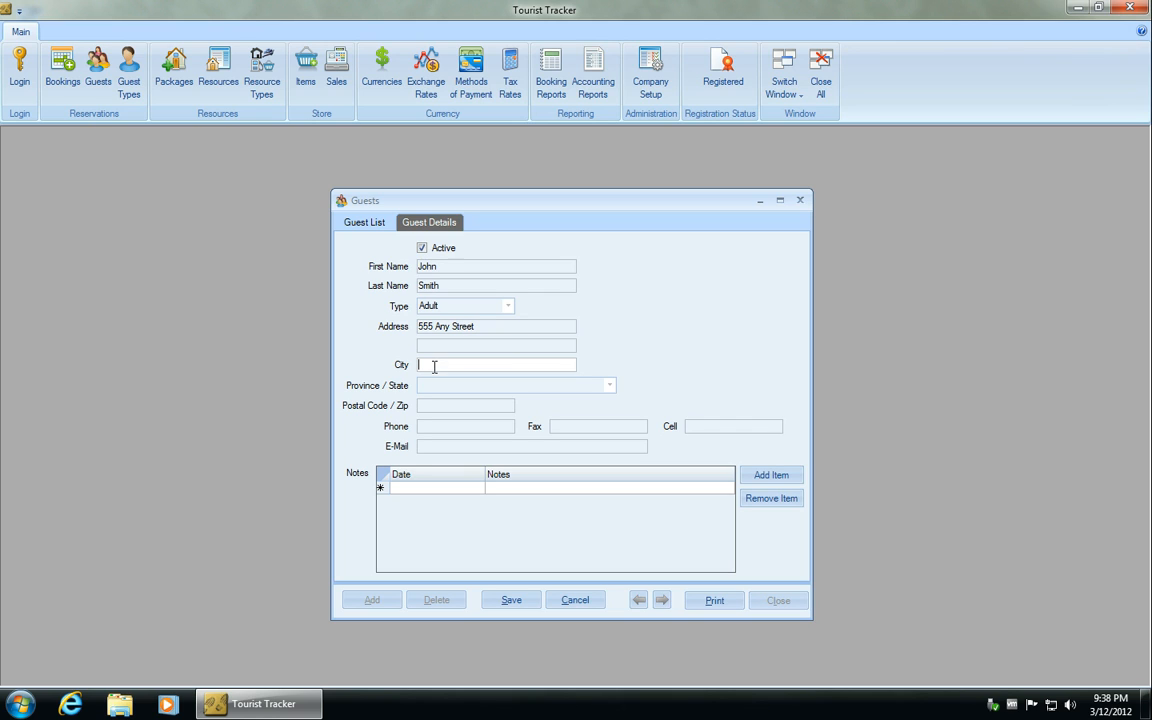
text(Thunder Bay)
key(Tab)
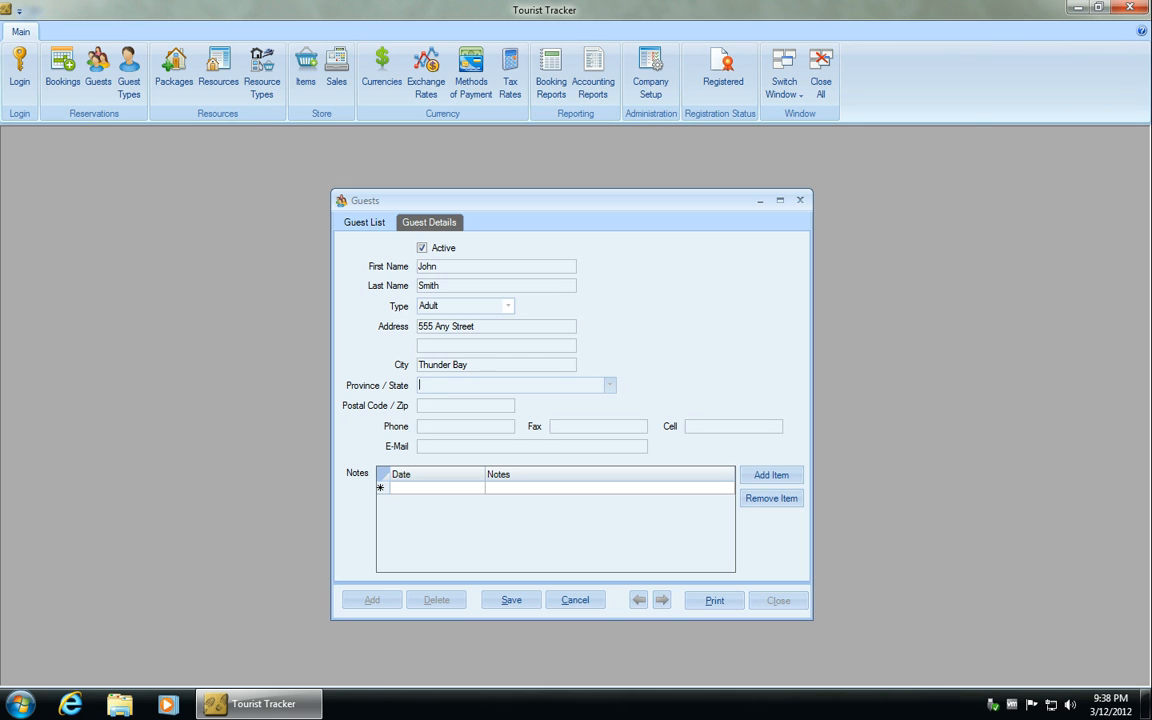
text(Ontario, Canada)
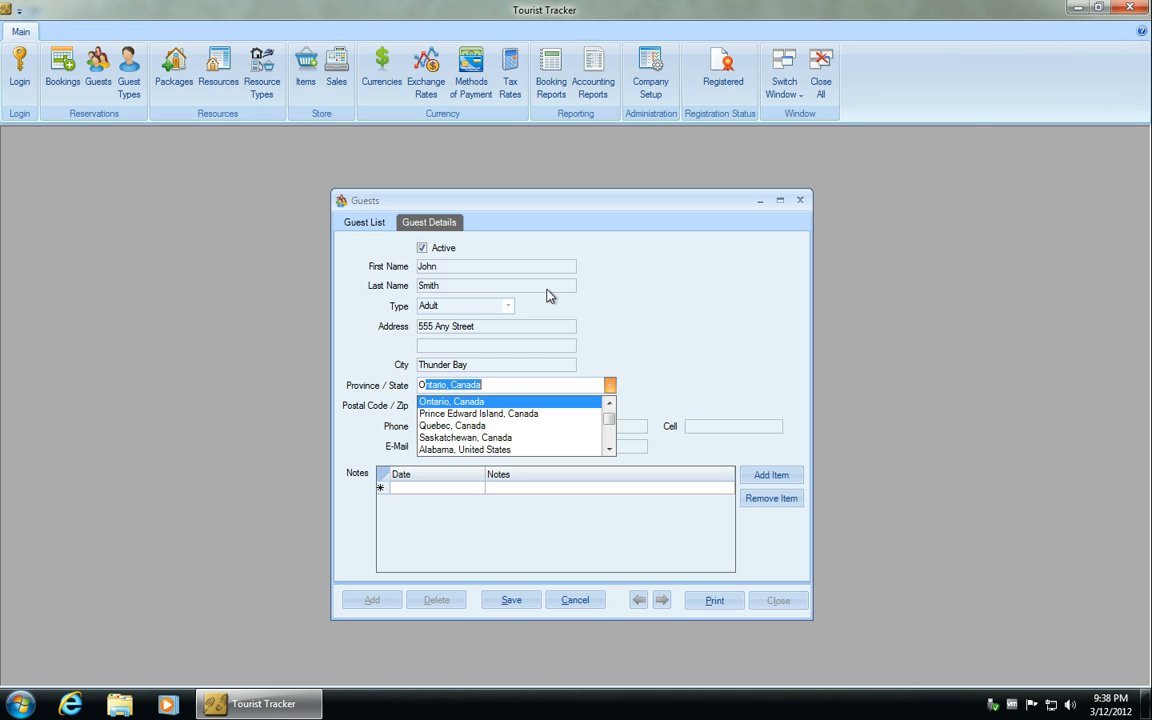
key(Tab)
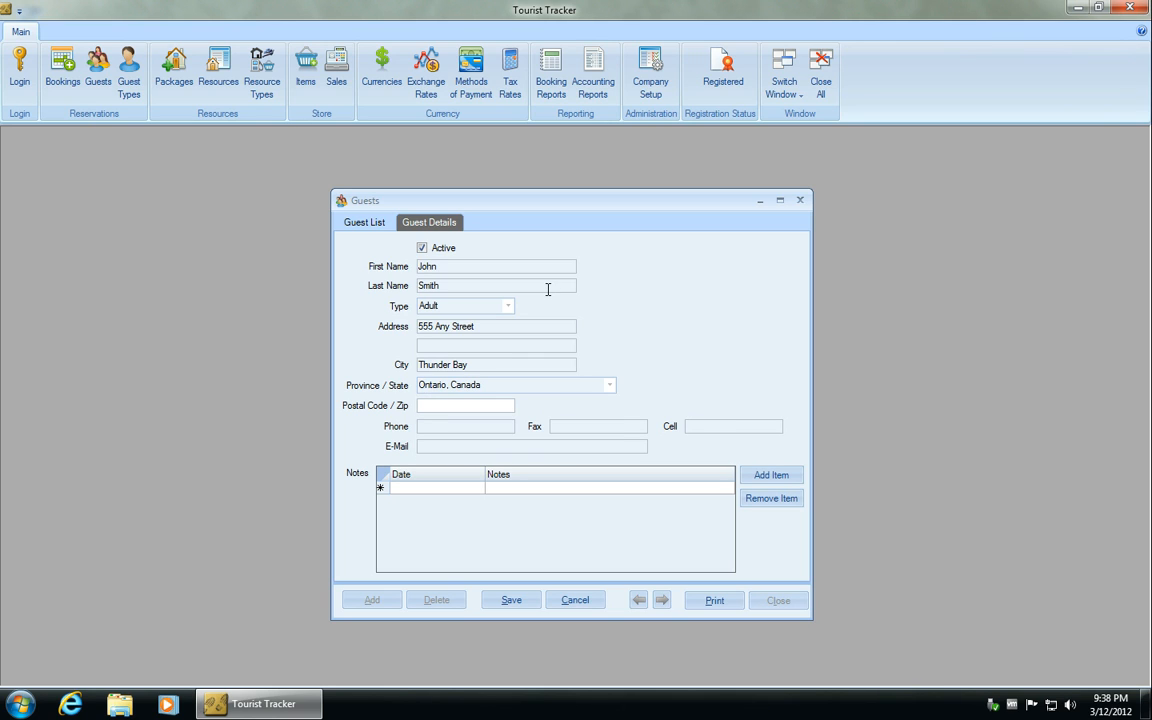
- Fill in the guest's postal code and phone number
text(P7A 3R9)
key(Tab)
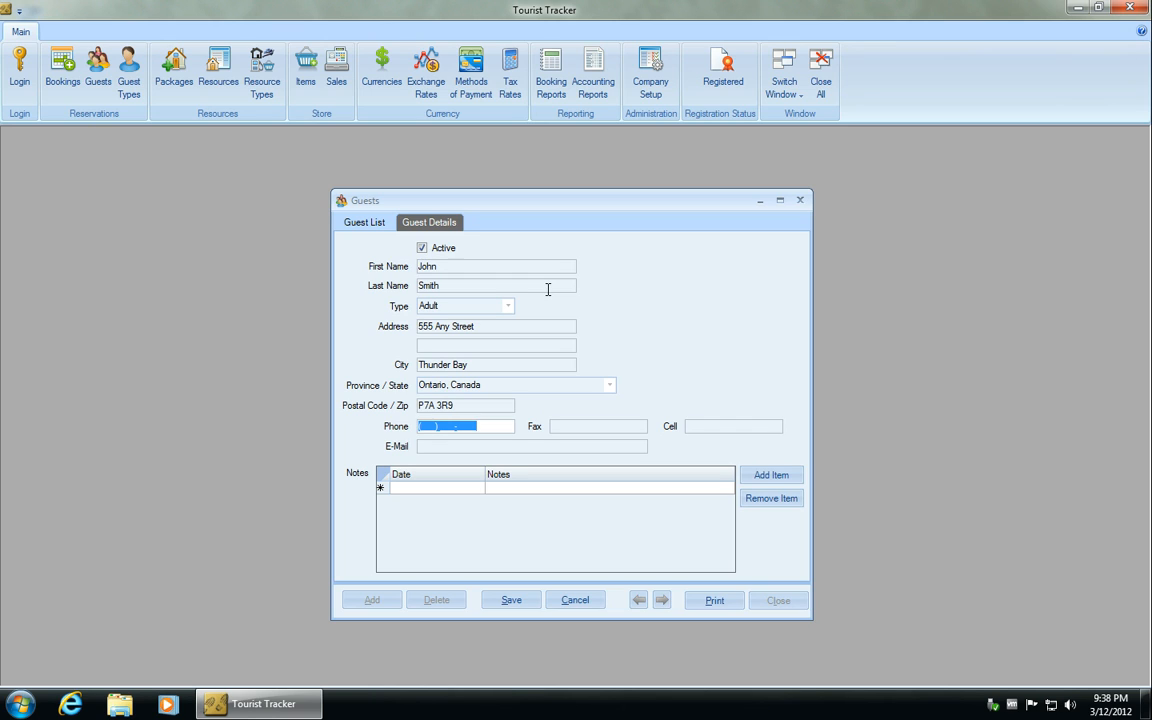
- Add a note dated 3/12/2012 saying the guest loves boating and fishing, and save the guest record
click(468, 487)
click(476, 488)
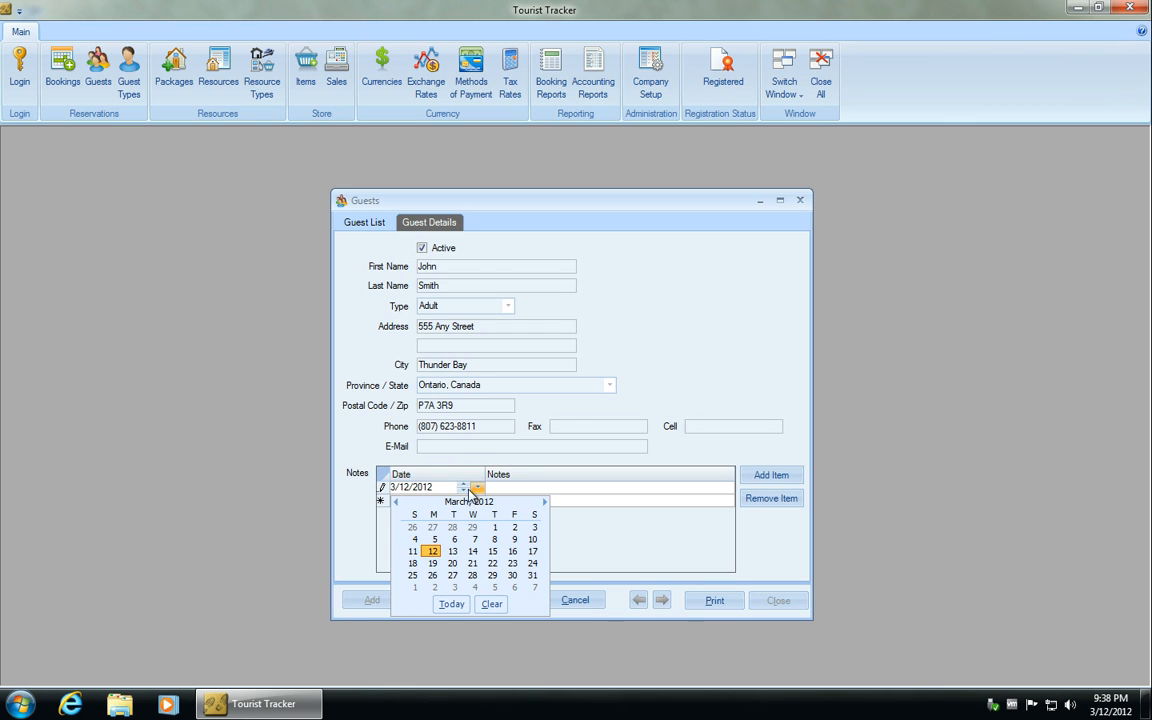
click(431, 551)
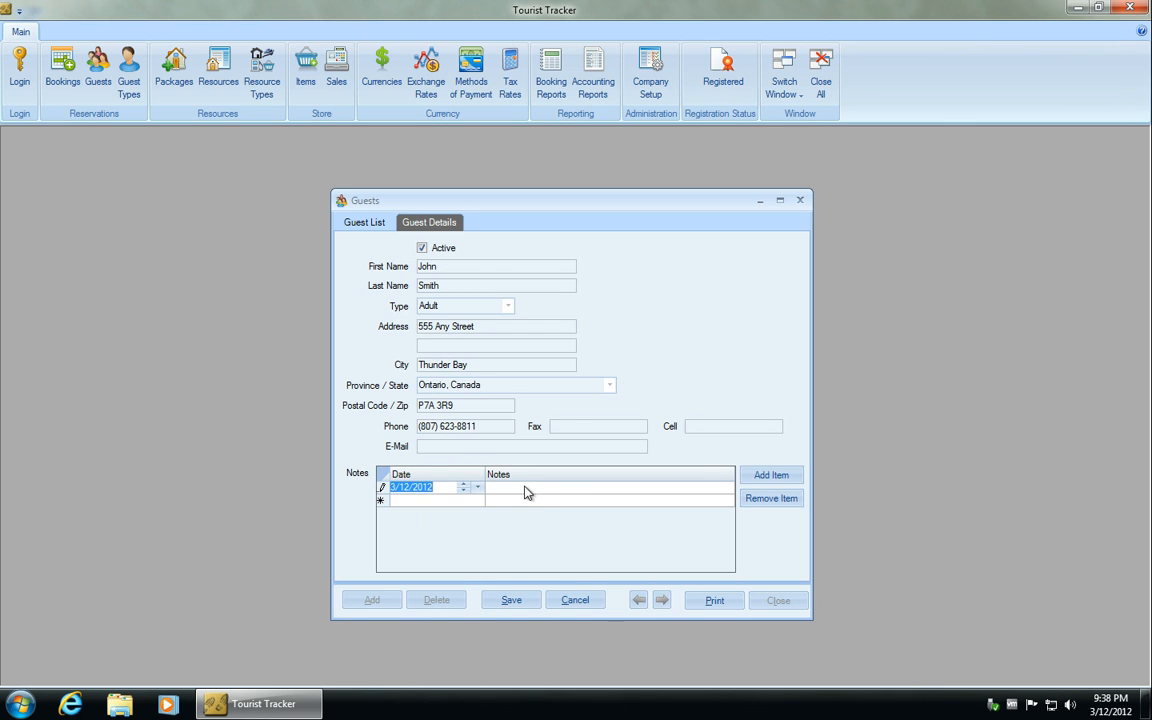
click(526, 488)
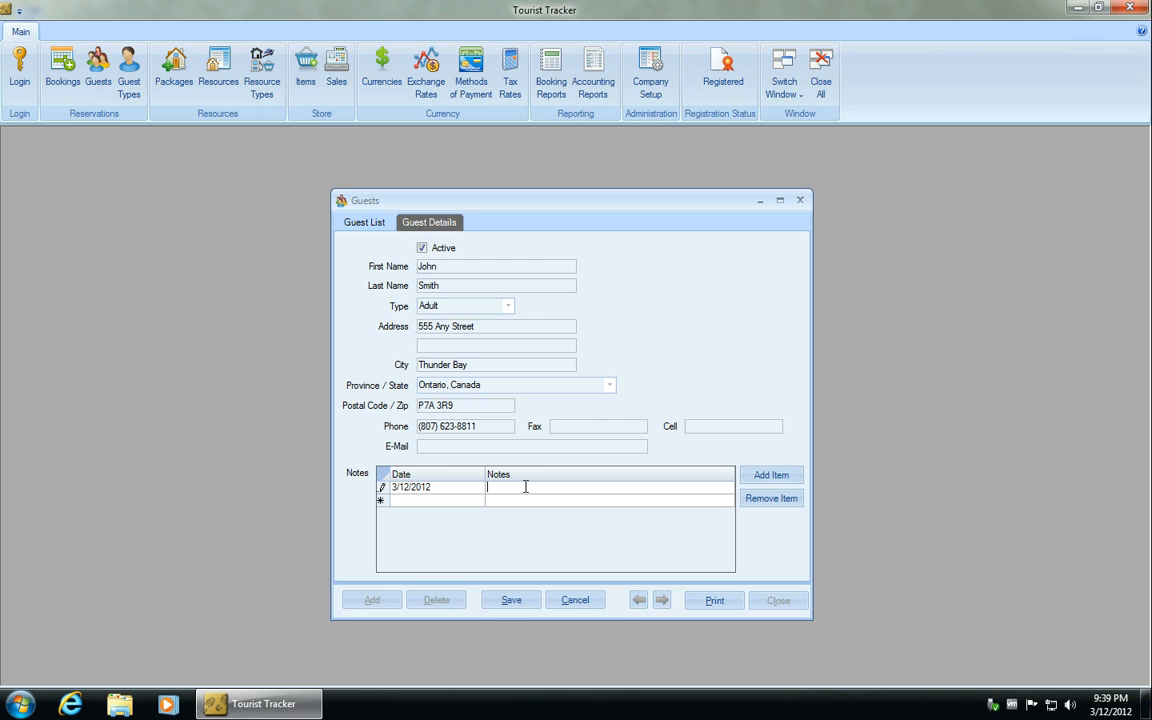
text(John loves boathing and fishing.)
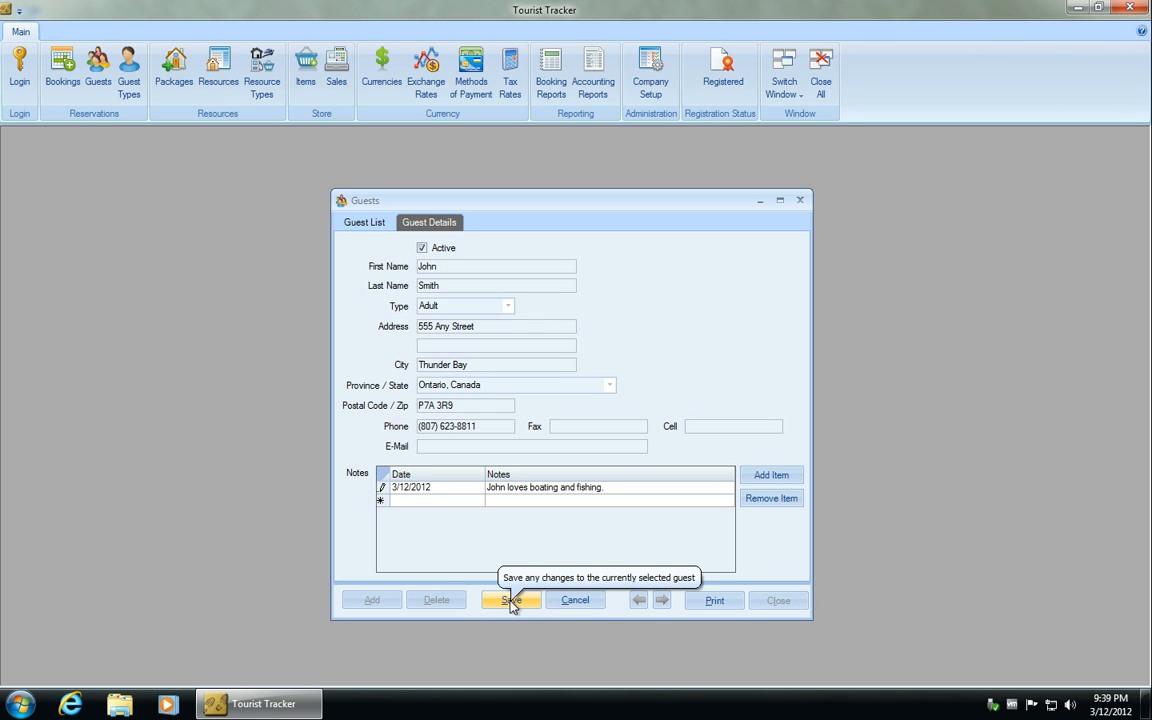
click(510, 600)
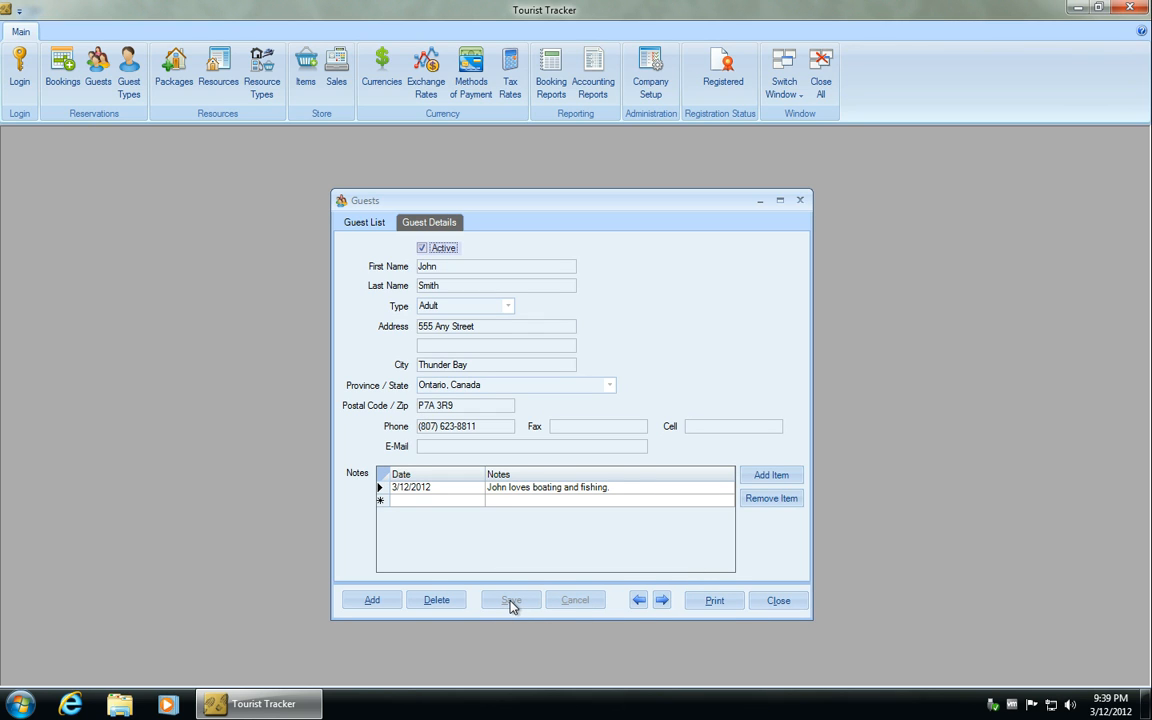
- Append 111 to the guest's first name and discard the unsaved edit
click(469, 266)
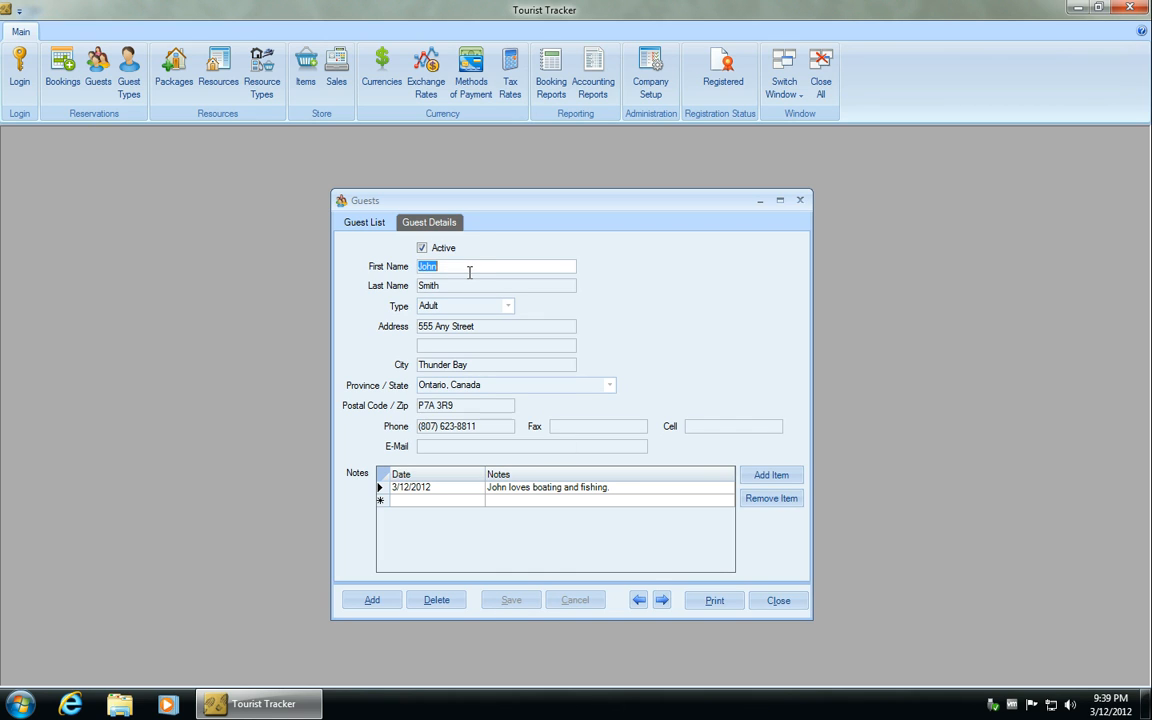
click(469, 266)
text(111)
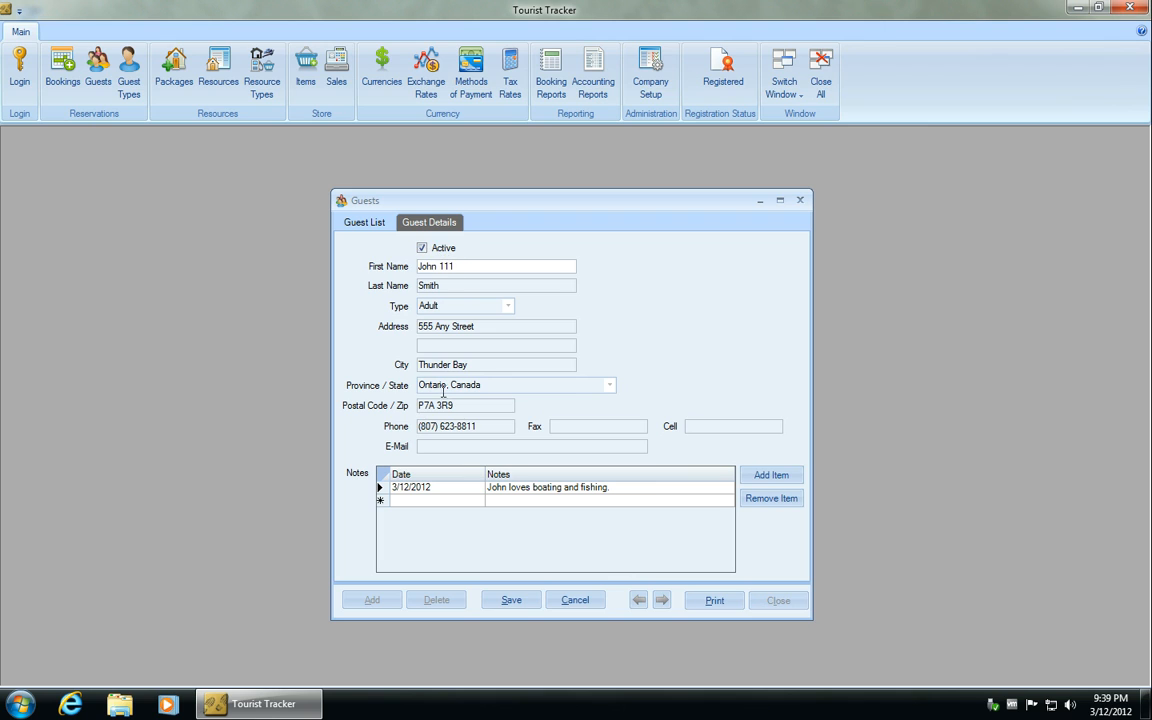
click(588, 606)
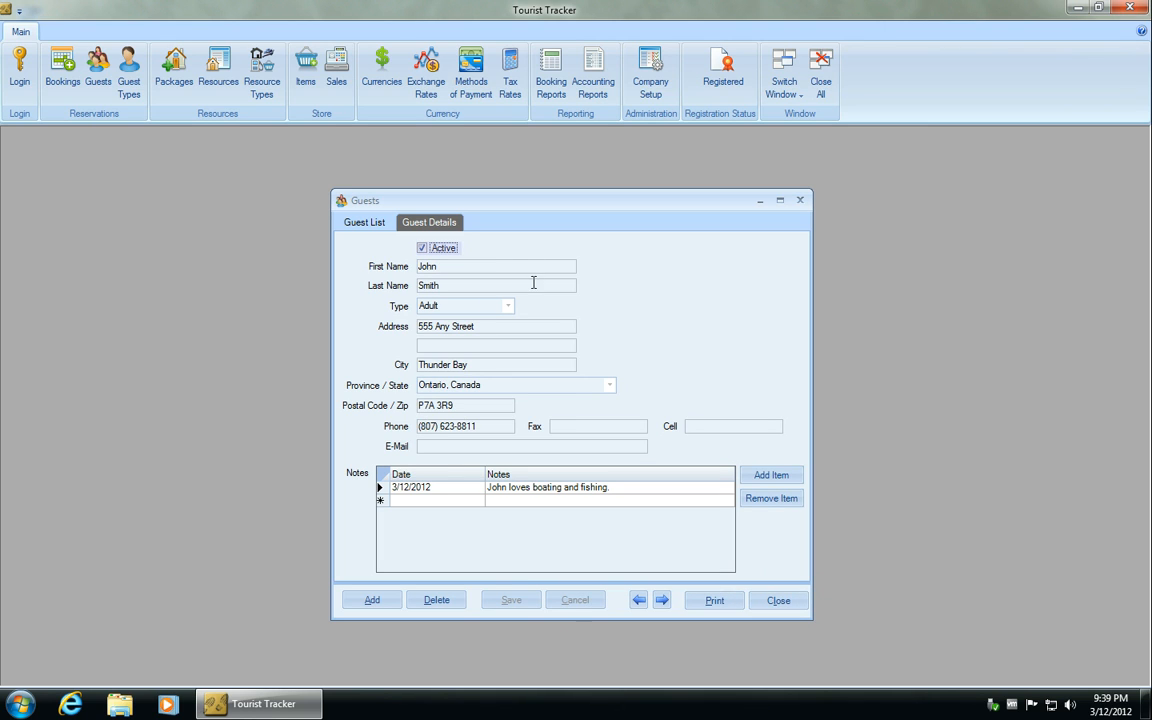
- Filter the guest list by the first three letters of the new guest's last name
click(364, 223)
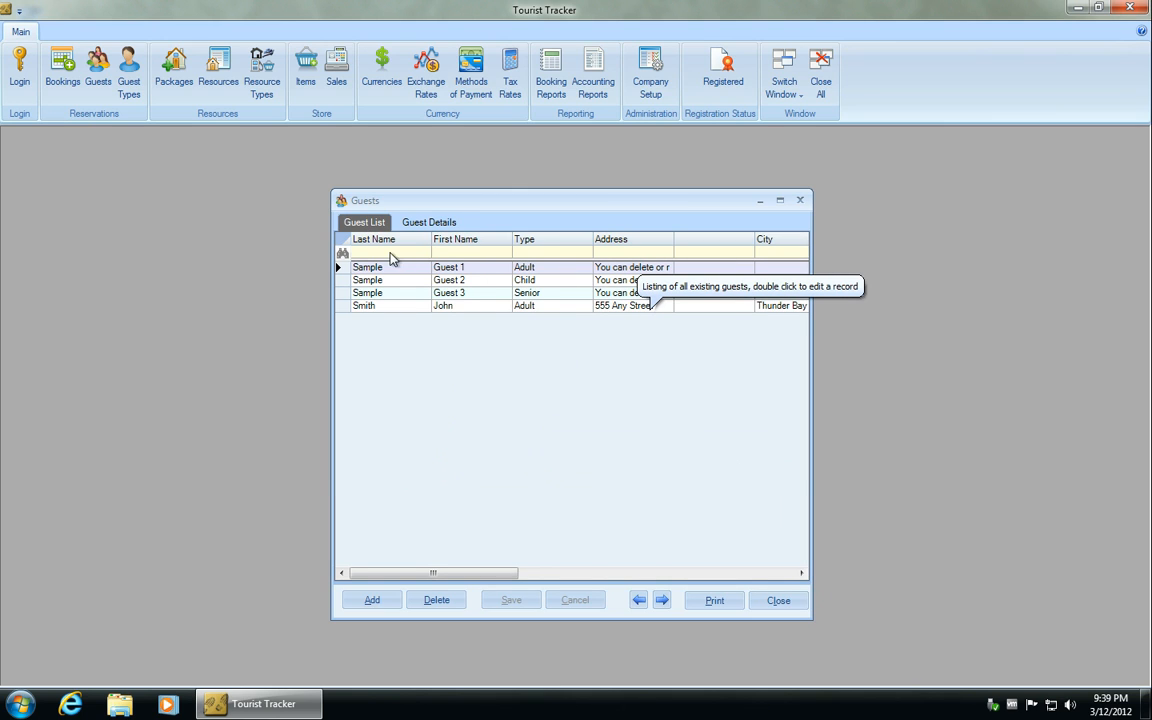
click(404, 258)
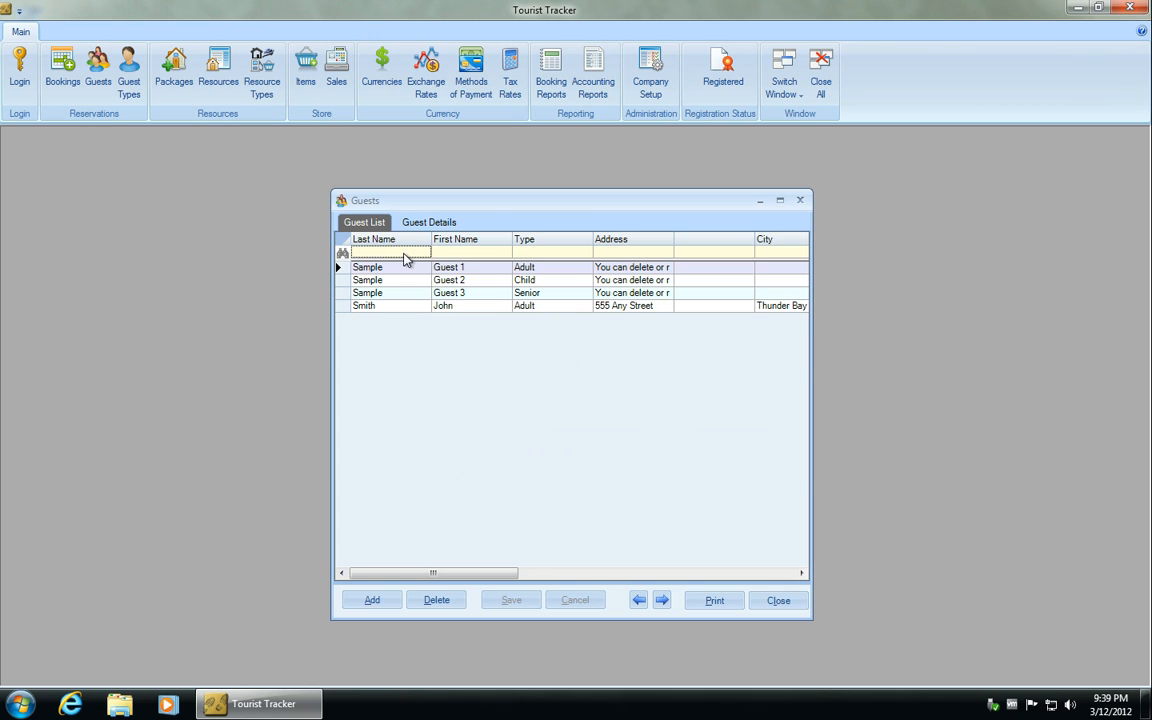
text(Smi)
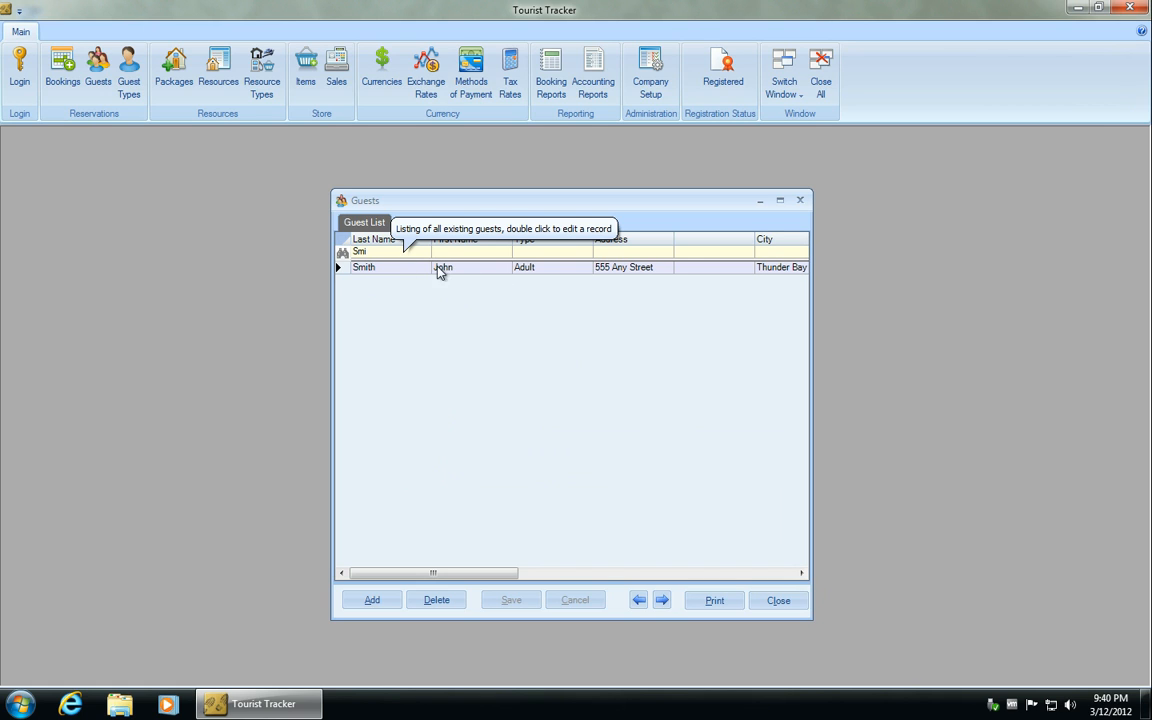
- Open the filtered guest's details for review and return to the guest list
double_click(717, 266)
click(423, 224)
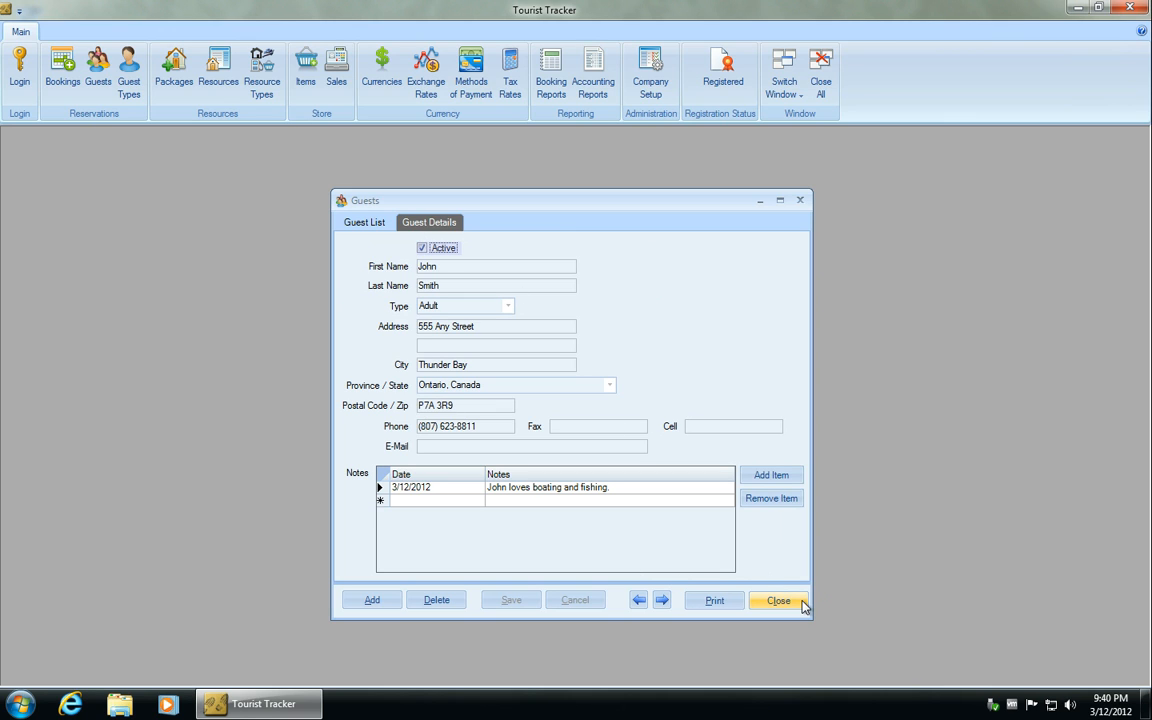
click(374, 227)
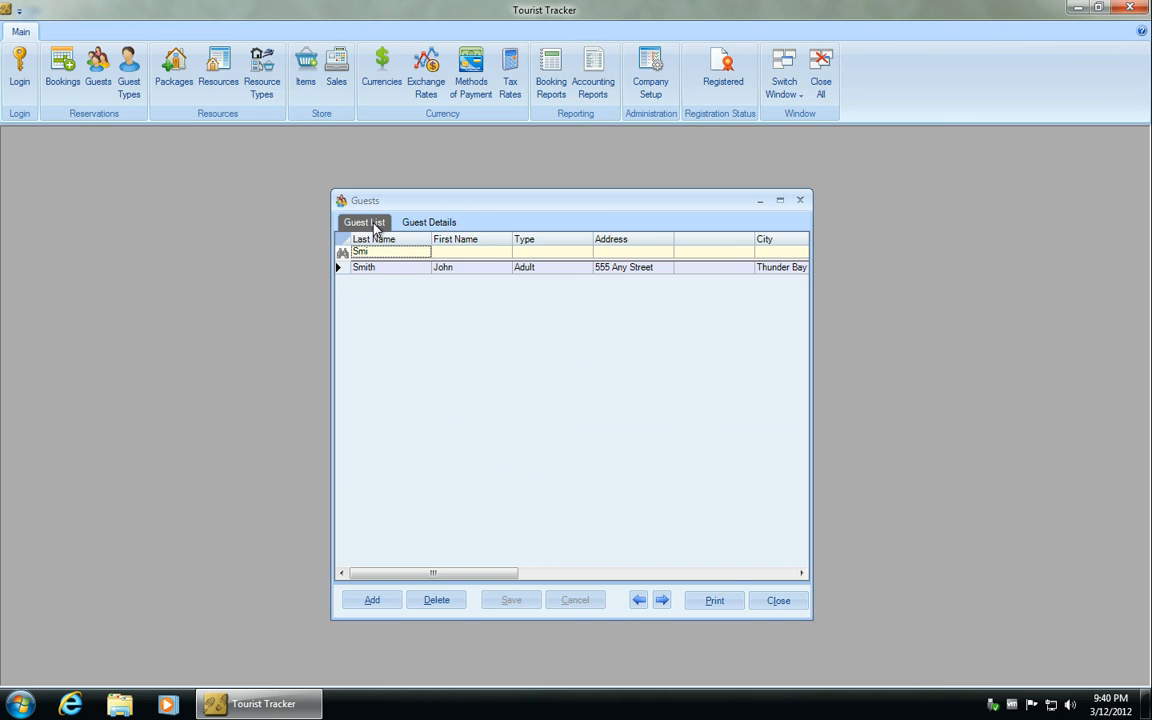